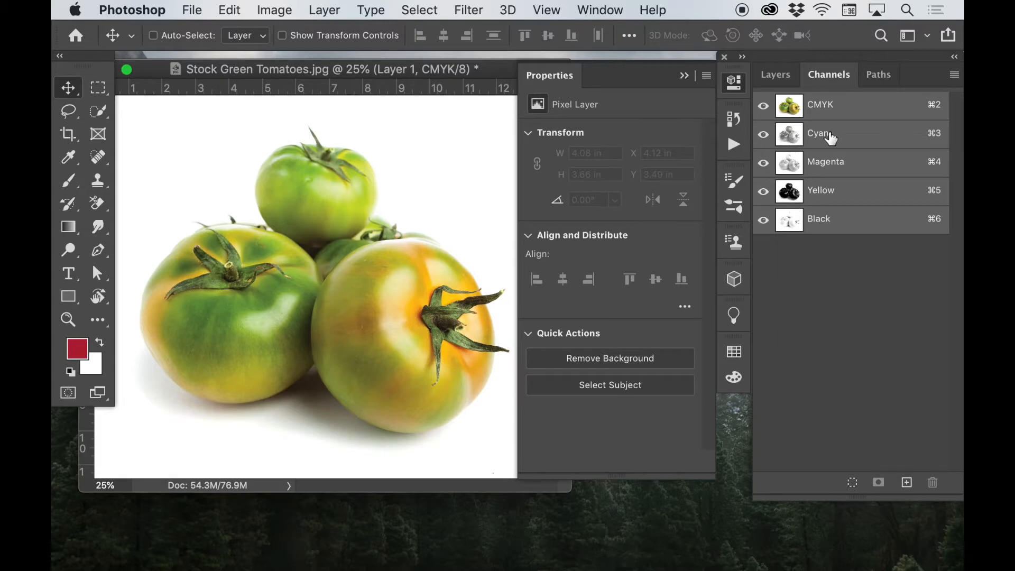
Examine the tomato image's Cyan, Magenta, Yellow and Black channels one at a time, and restore the full CMYK composite view
left_click_drag(764, 163, 765, 235)
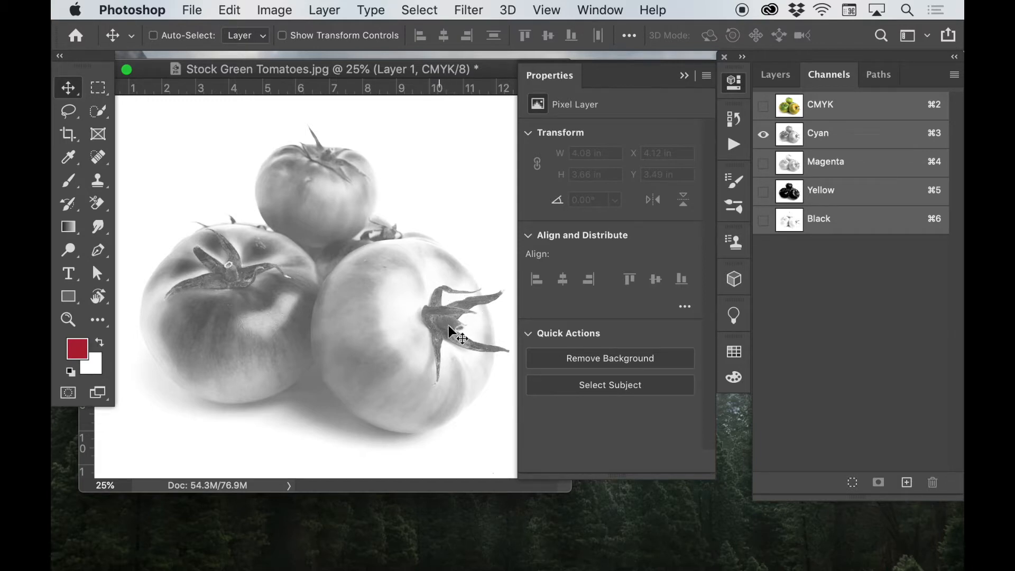
left_click(792, 176)
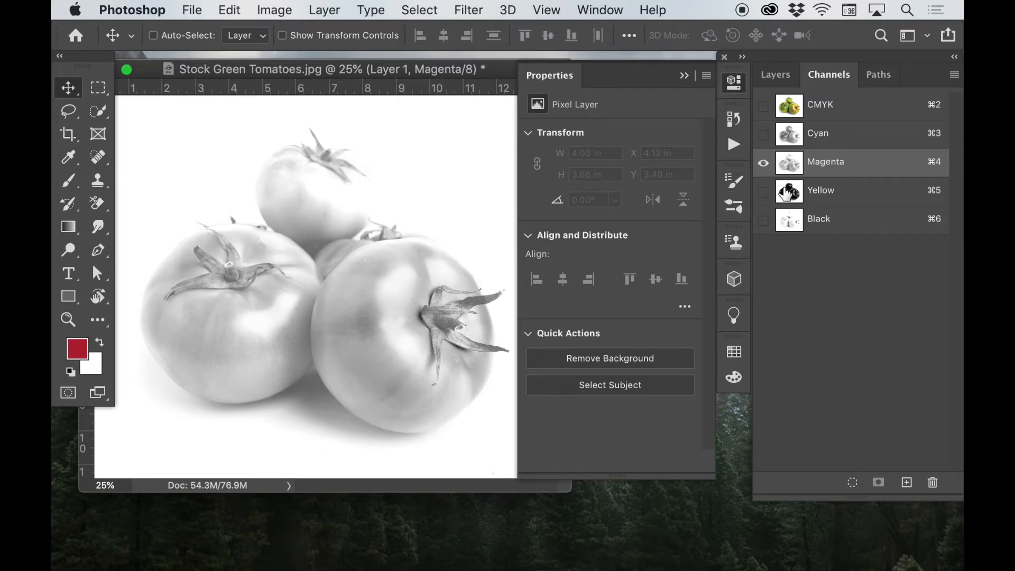
key("super+5")
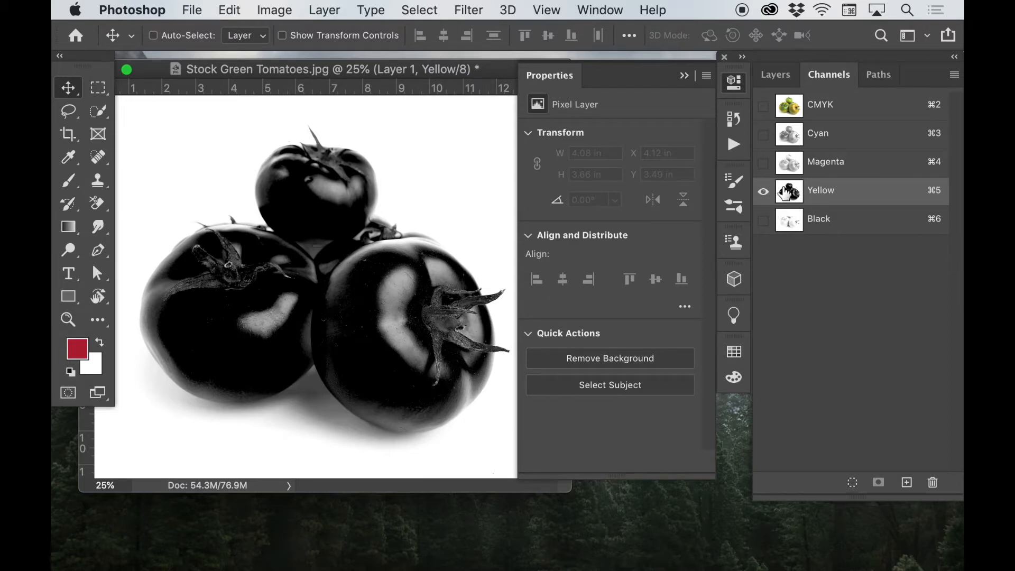
key("super")
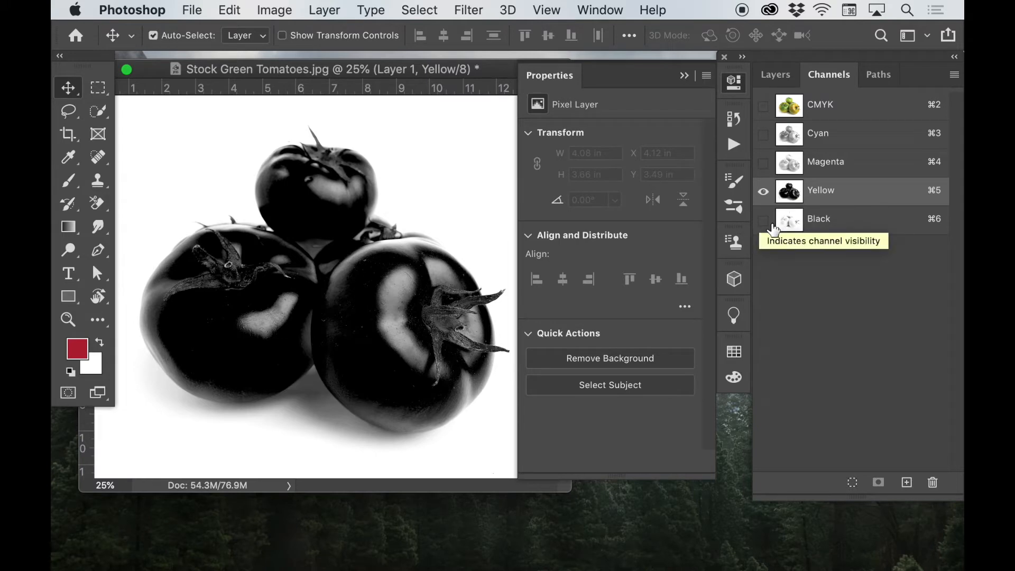
key("super+6")
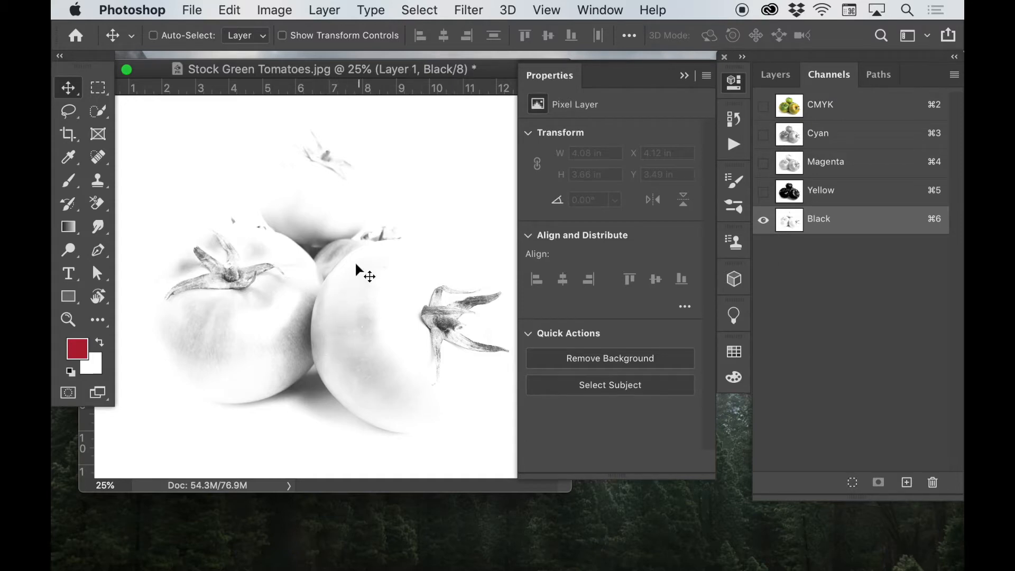
left_click(763, 191)
left_click(763, 106)
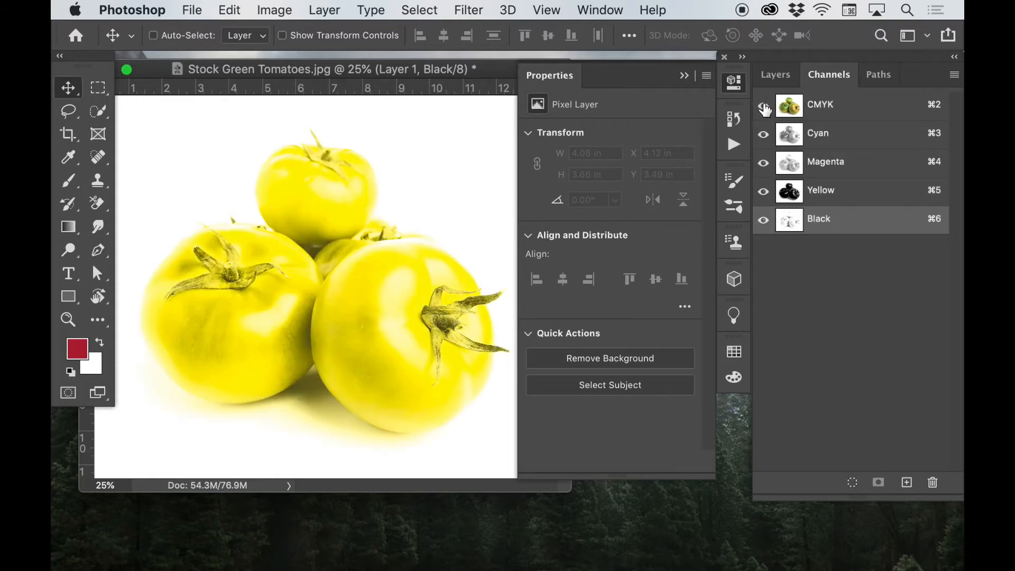
Load Layer 1's outline as a selection and add a Channel Mixer adjustment layer masked to that front tomato
left_click(776, 77)
left_click(802, 183, "super")
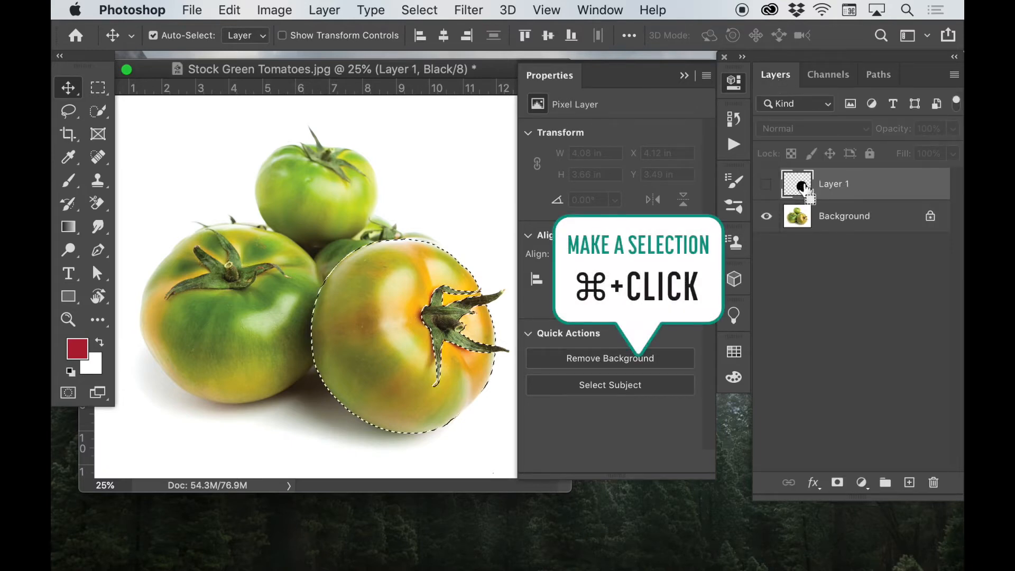
left_click(862, 483)
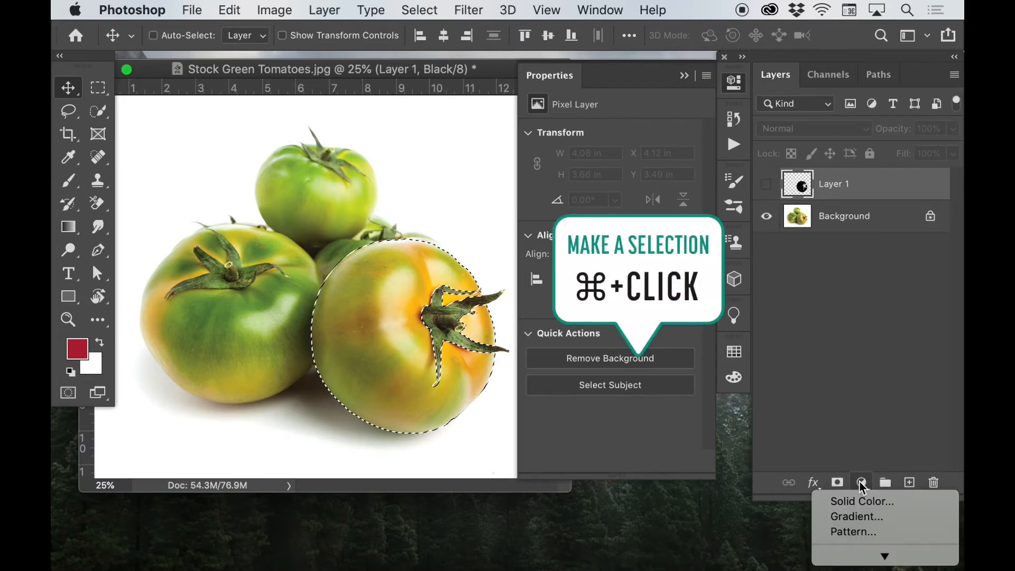
mouse_move(873, 557)
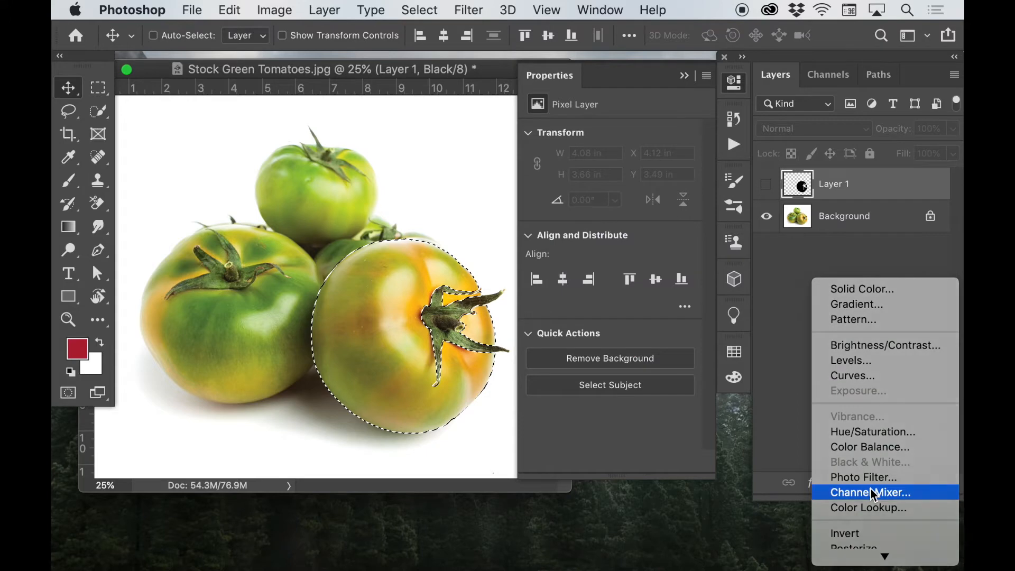
left_click(874, 494)
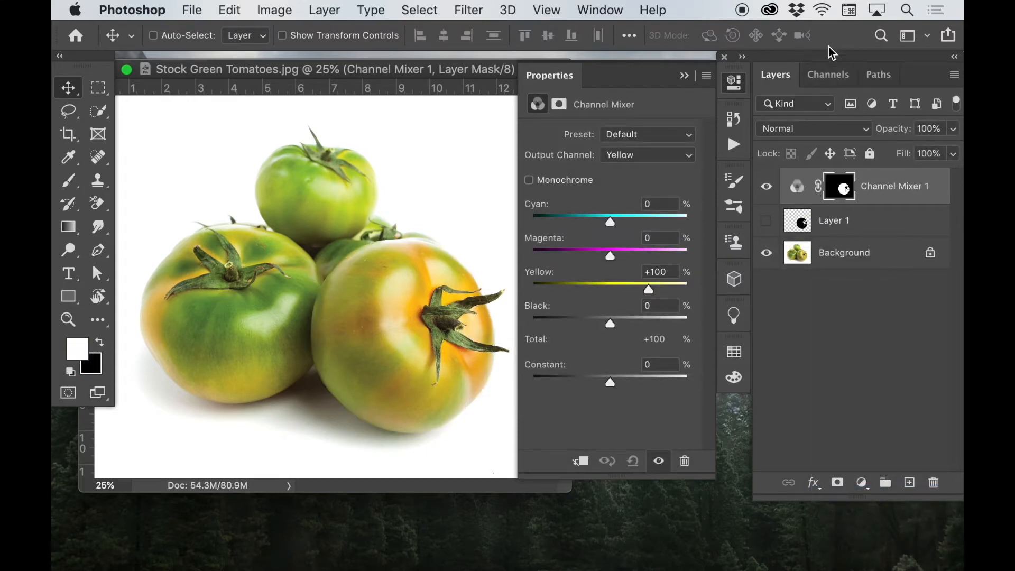
Examine the document's channel list with the Channel Mixer mask, and return to the layer list
left_click(831, 75)
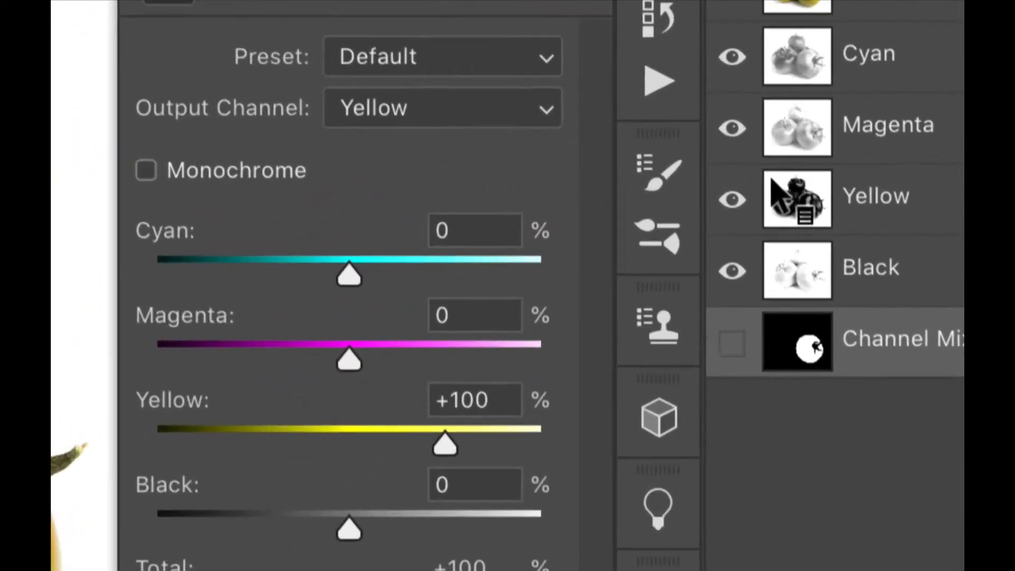
left_click_drag(772, 180, 803, 207)
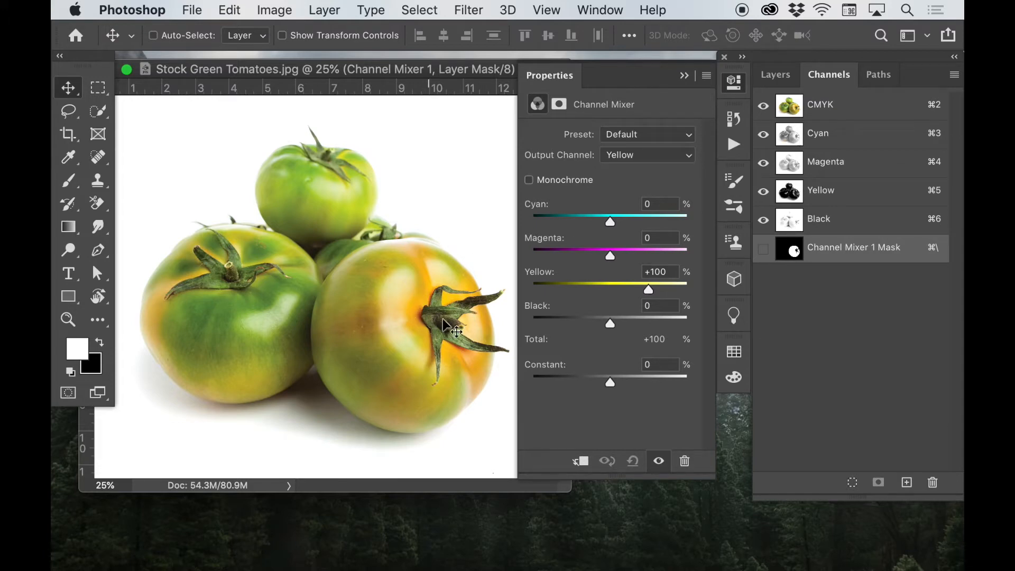
left_click(779, 75)
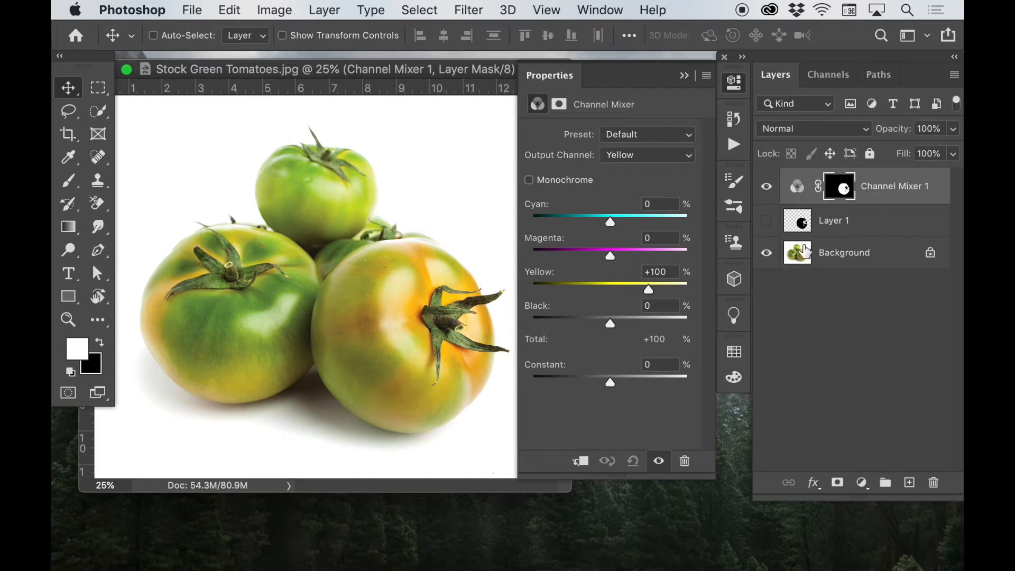
In the Channel Mixer adjustment, choose Cyan as the output channel and set its Cyan value to -1%
left_click(799, 187)
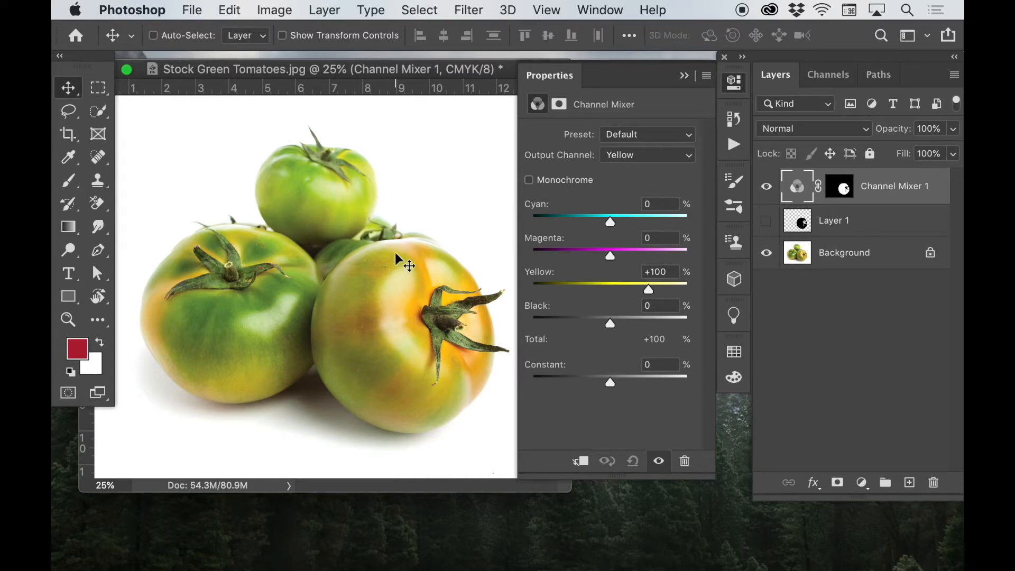
left_click(641, 162)
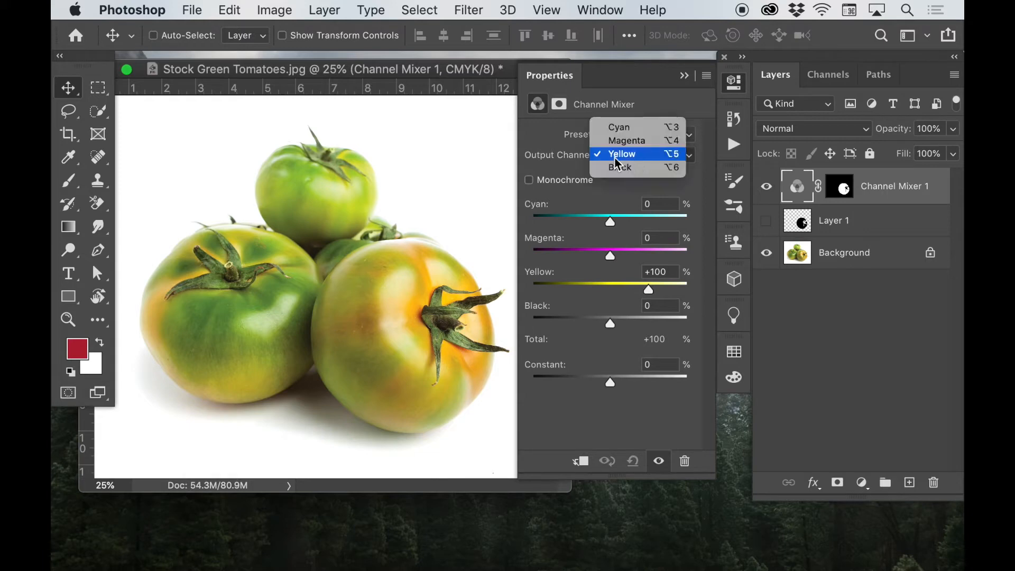
left_click(639, 161)
left_click(639, 162)
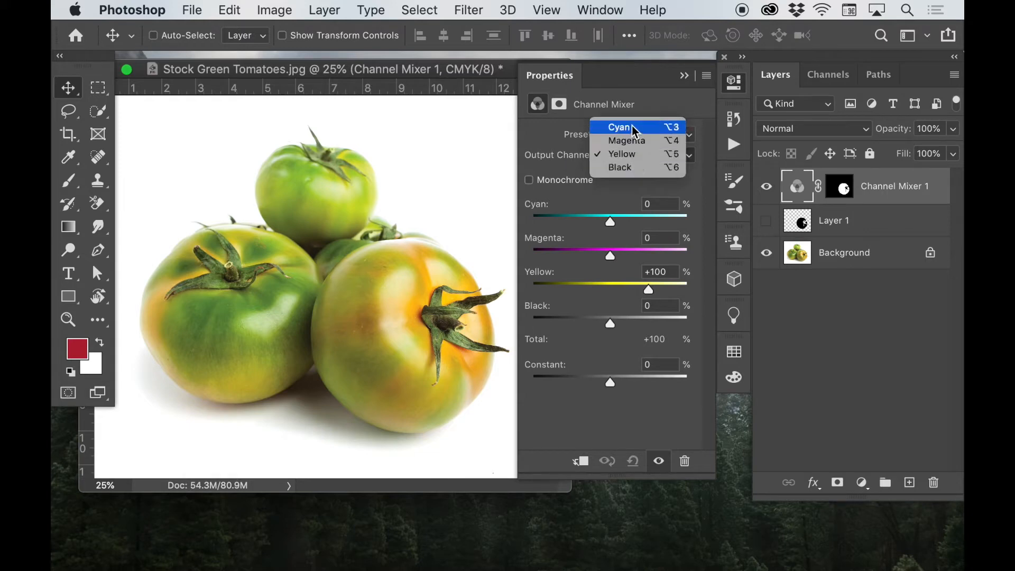
left_click(636, 132)
left_click_drag(649, 220, 612, 221)
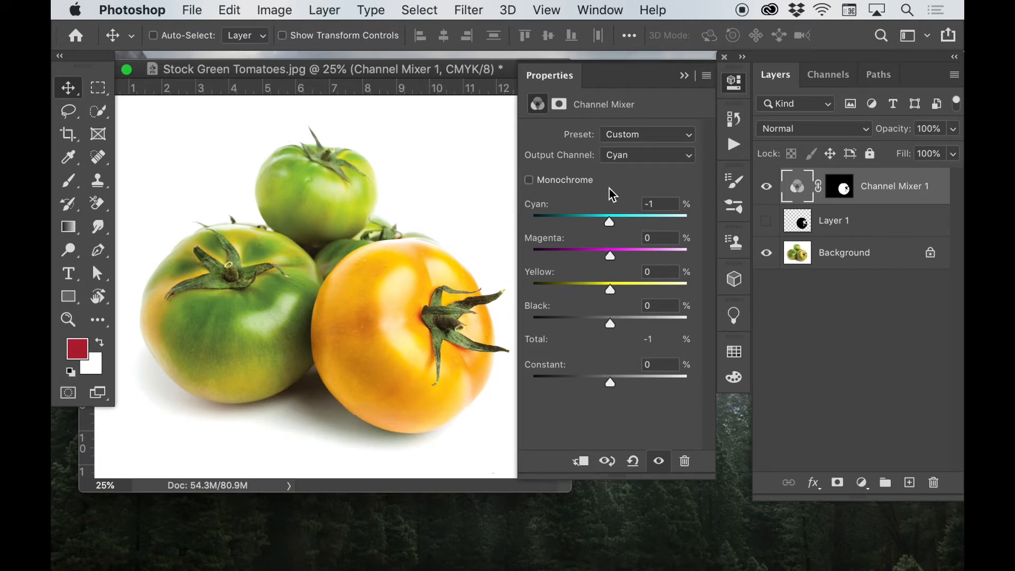
Switch the Channel Mixer's output channel to Magenta and set its Yellow value to +54%
left_click(639, 157)
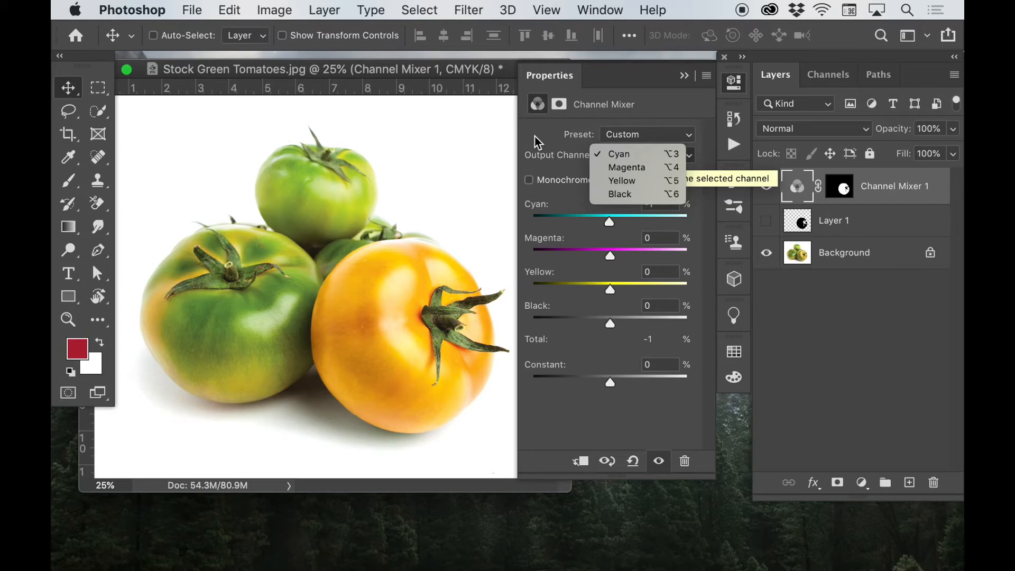
left_click(628, 167)
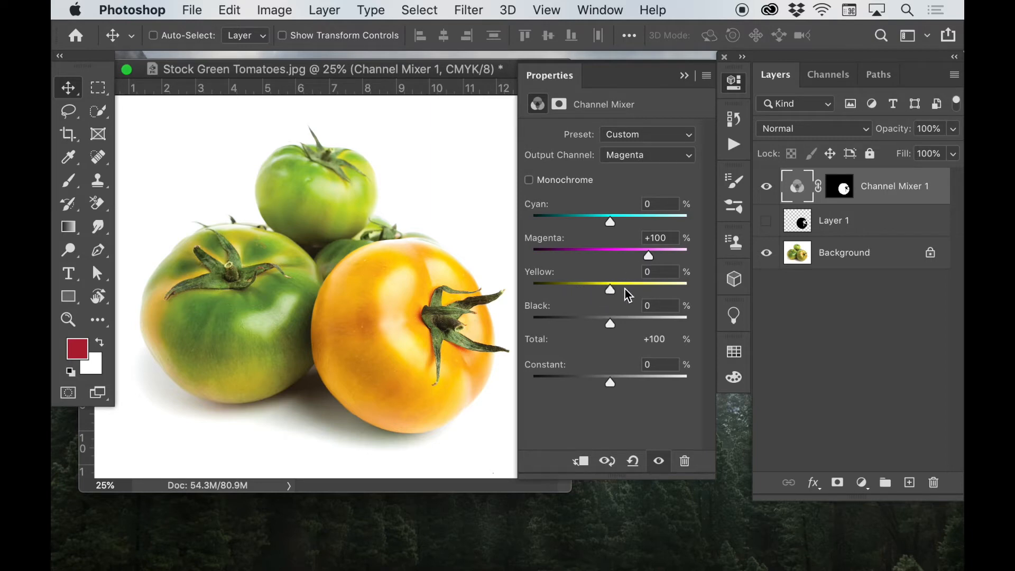
left_click_drag(610, 288, 632, 291)
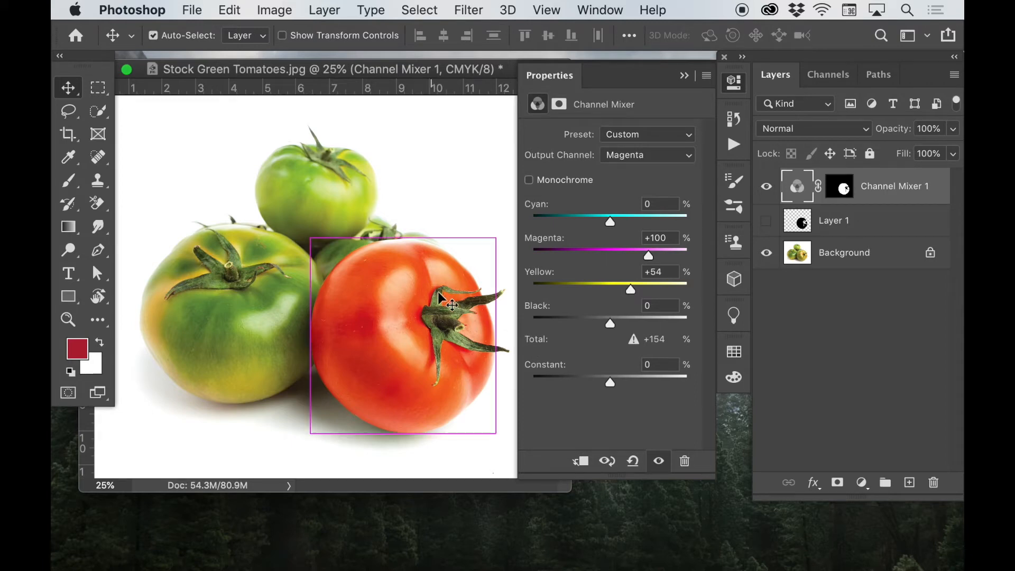
Compare the tomato before and after by hiding and showing the Channel Mixer 1 layer
key("super+minus")
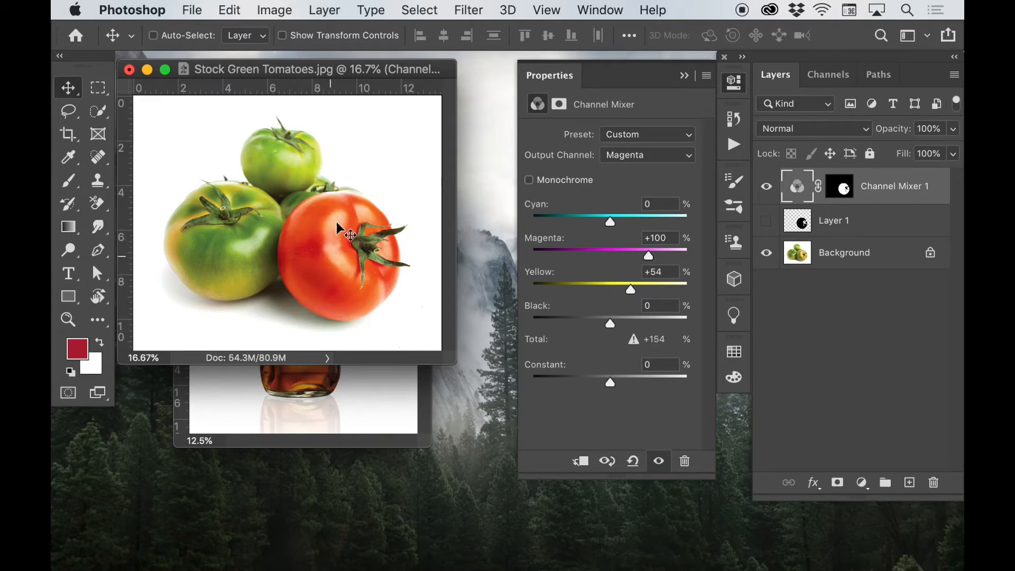
left_click(768, 189)
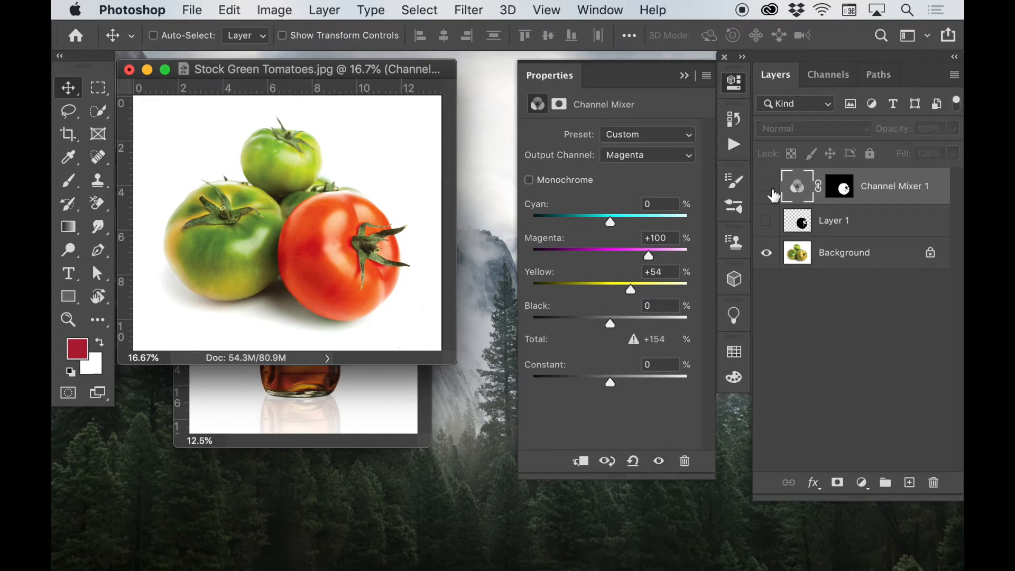
left_click(767, 189)
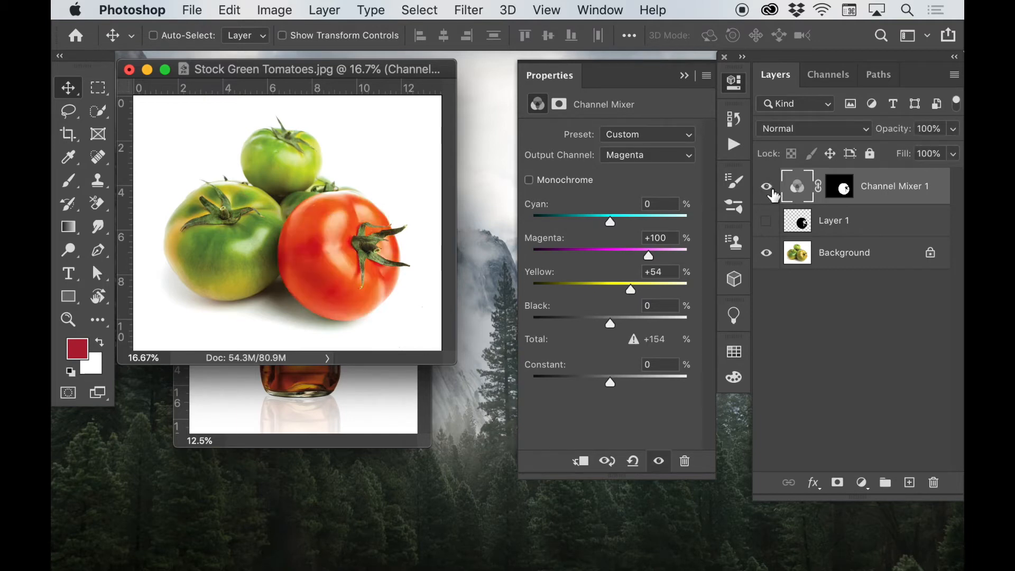
left_click(767, 188)
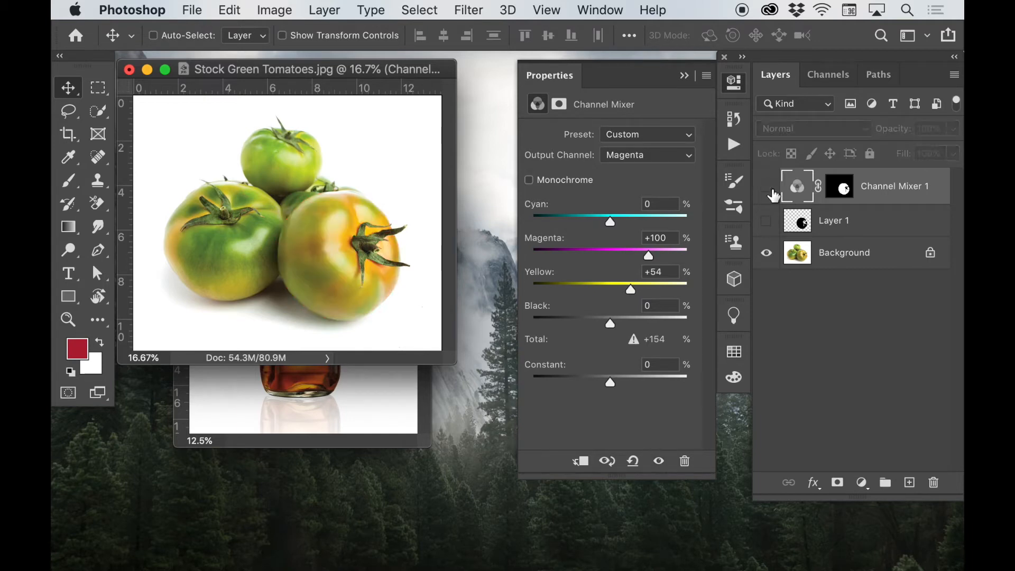
left_click(769, 189)
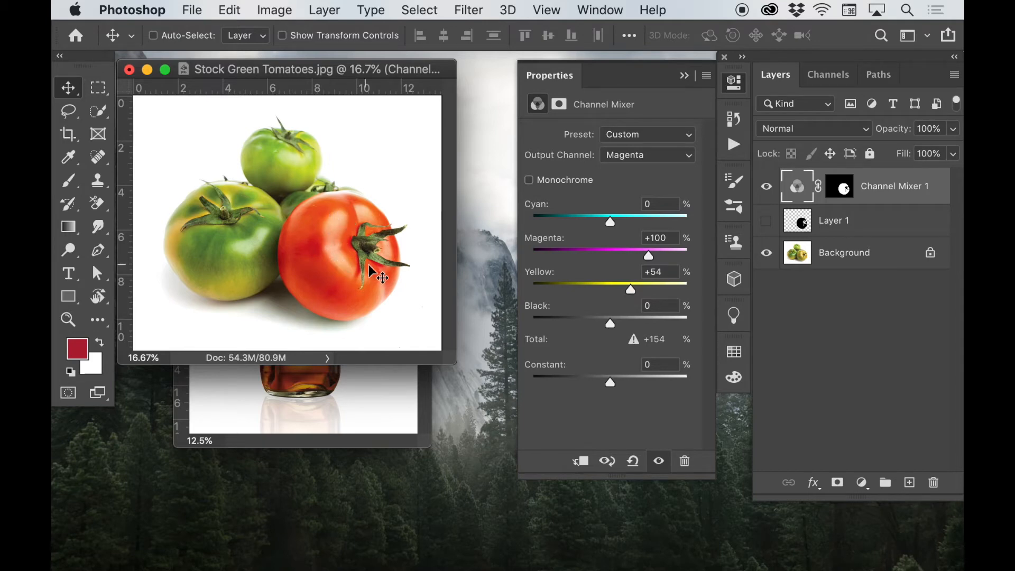
Try Cyan values of +61% and +13% in the Channel Mixer's Cyan output channel, and undo the changes
left_click(636, 159)
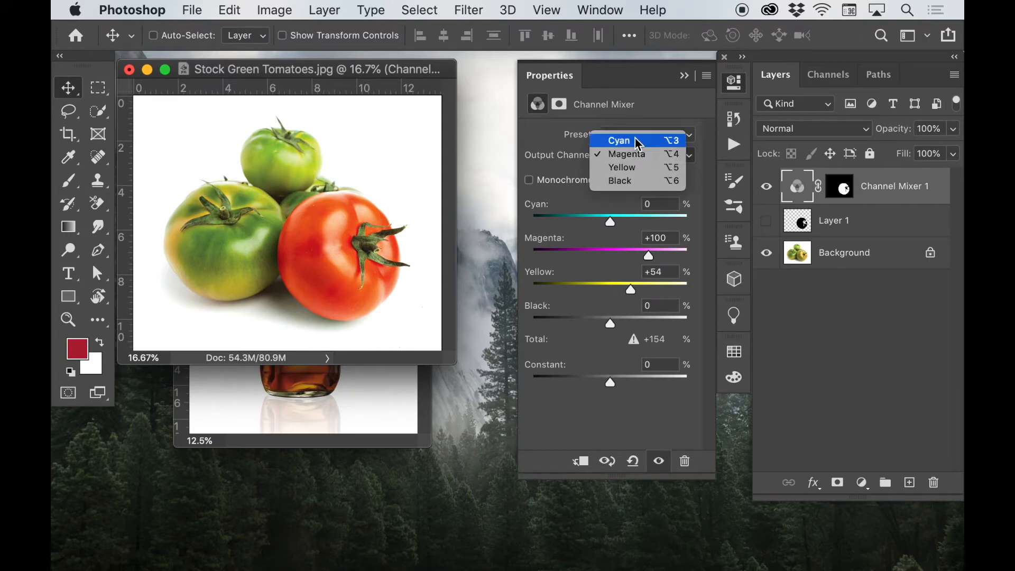
left_click(635, 138)
left_click_drag(610, 221, 634, 221)
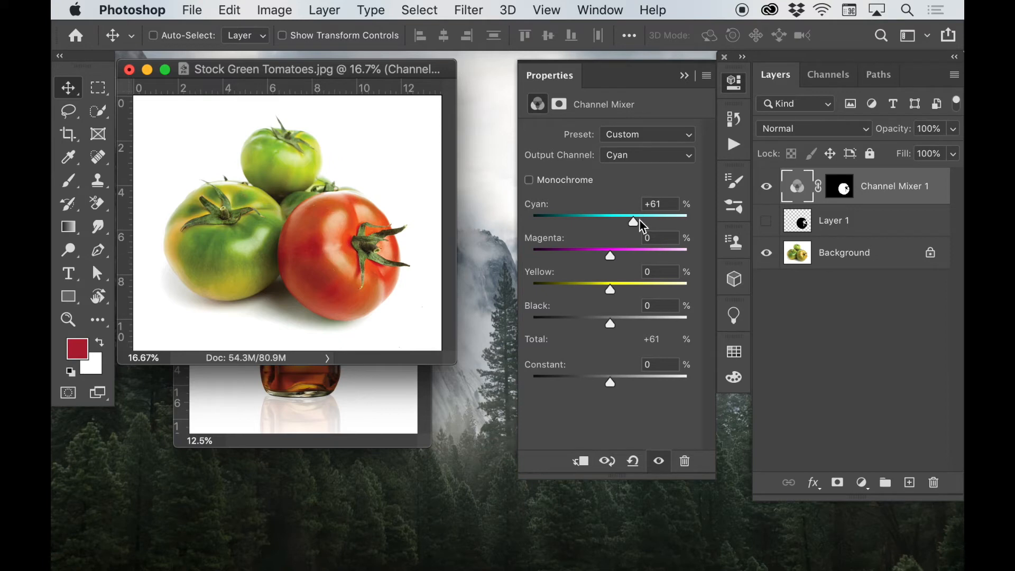
left_click_drag(634, 221, 615, 221)
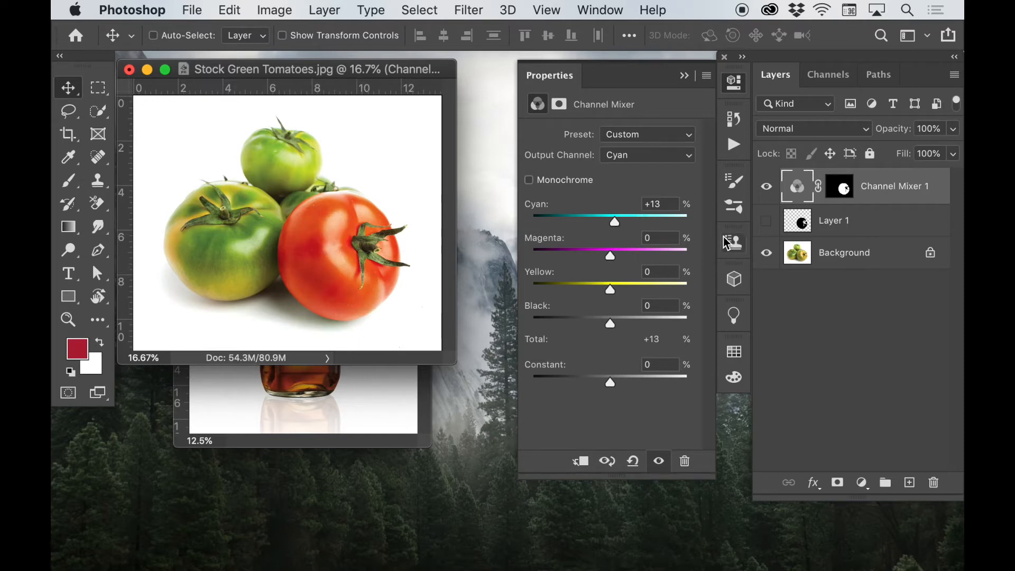
key("super+z")
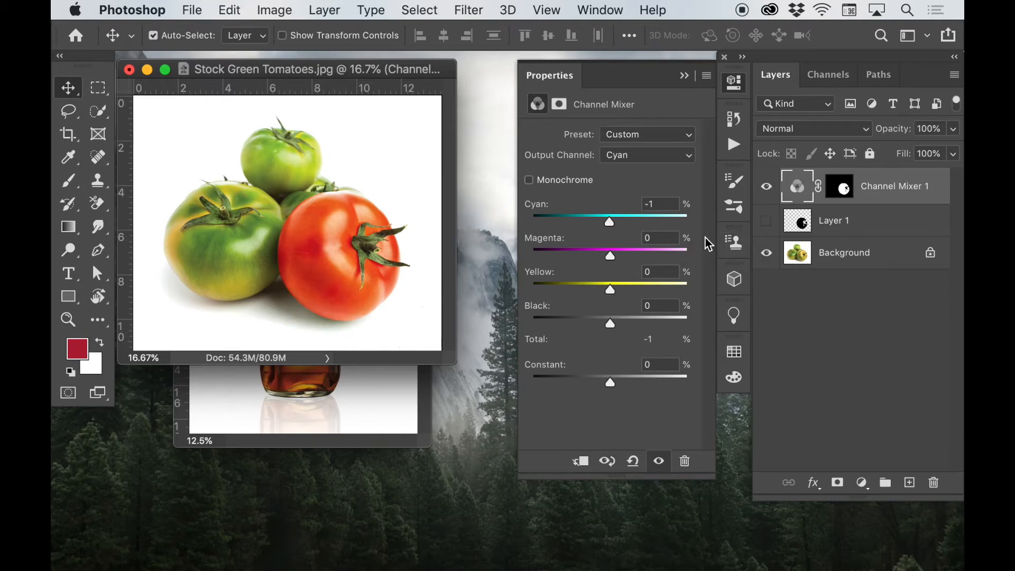
In the Channel Mixer's Magenta output channel, set Yellow to +63%, Cyan to +17% and Black to +74%
left_click(639, 156)
left_click(640, 167)
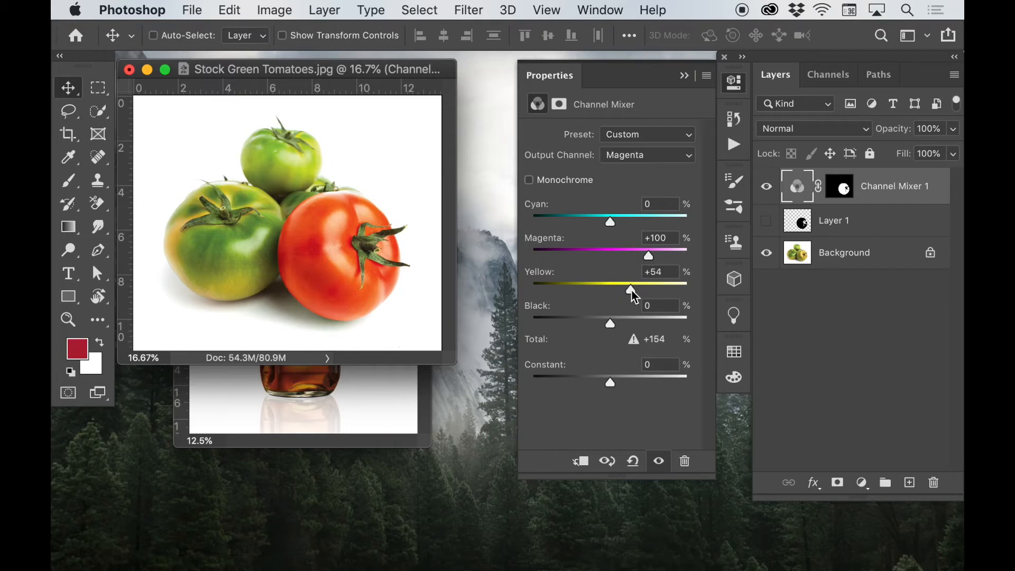
left_click_drag(632, 290, 636, 290)
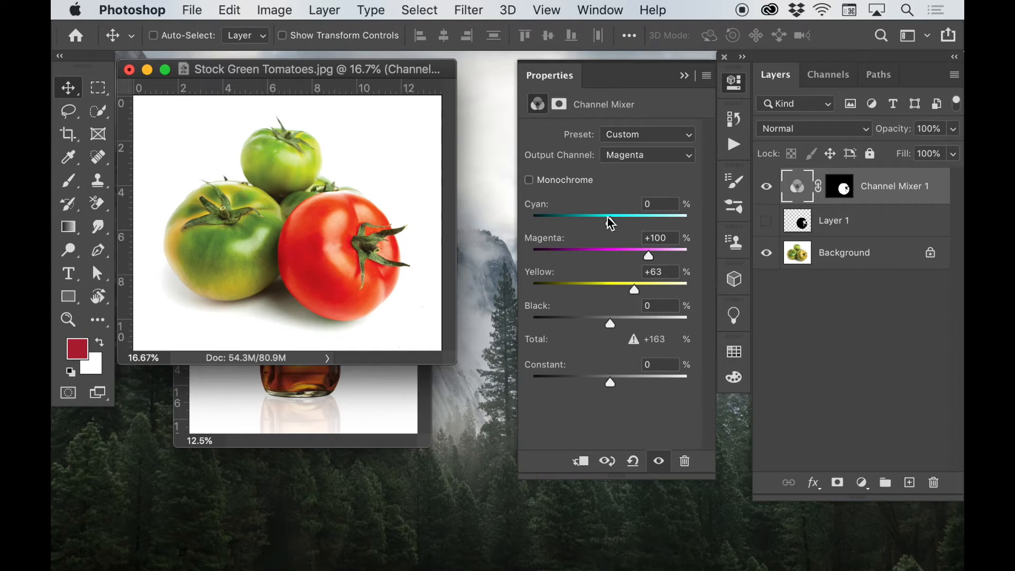
left_click_drag(614, 221, 617, 221)
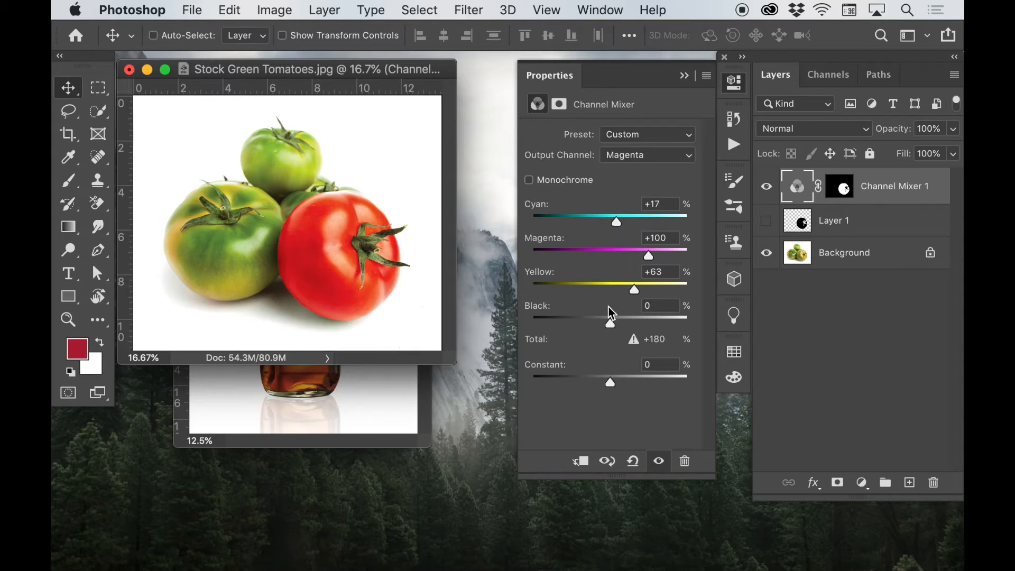
left_click_drag(608, 321, 641, 317)
Minimize the Stock Green Tomatoes.jpg document and bring up bottle_whiskey.jpg for editing
left_click_drag(374, 71, 370, 197)
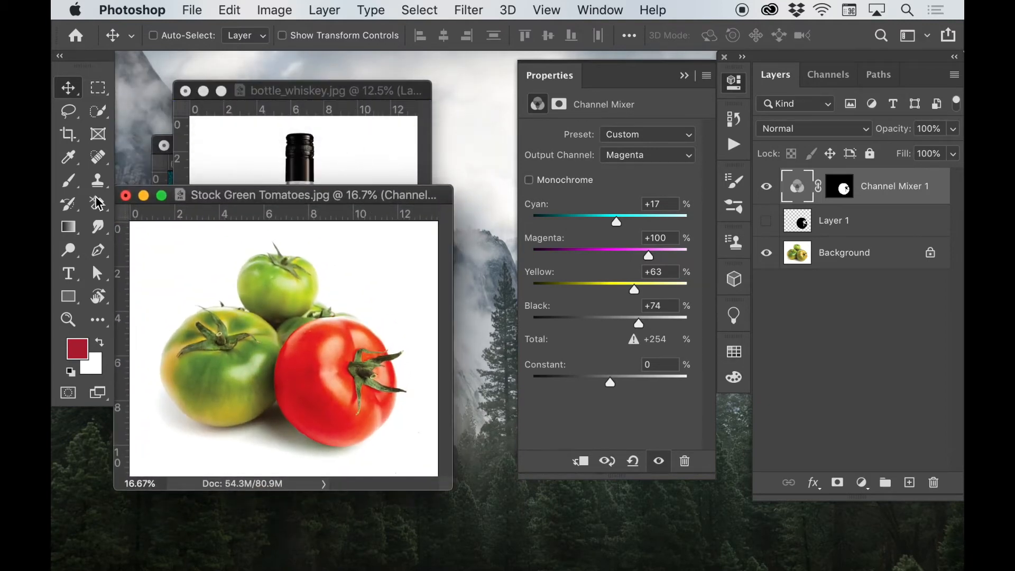
left_click(143, 195)
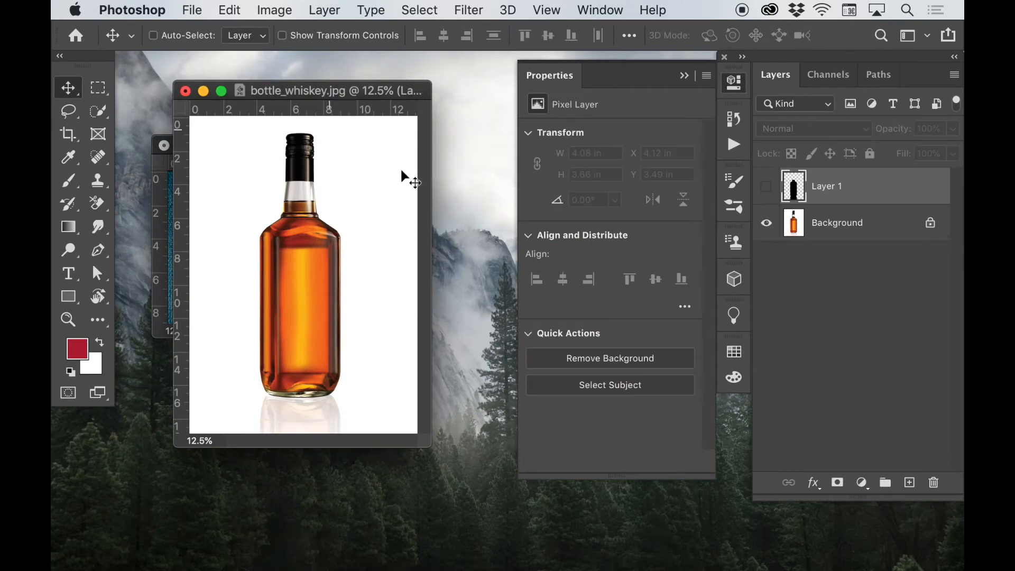
key("super+equal")
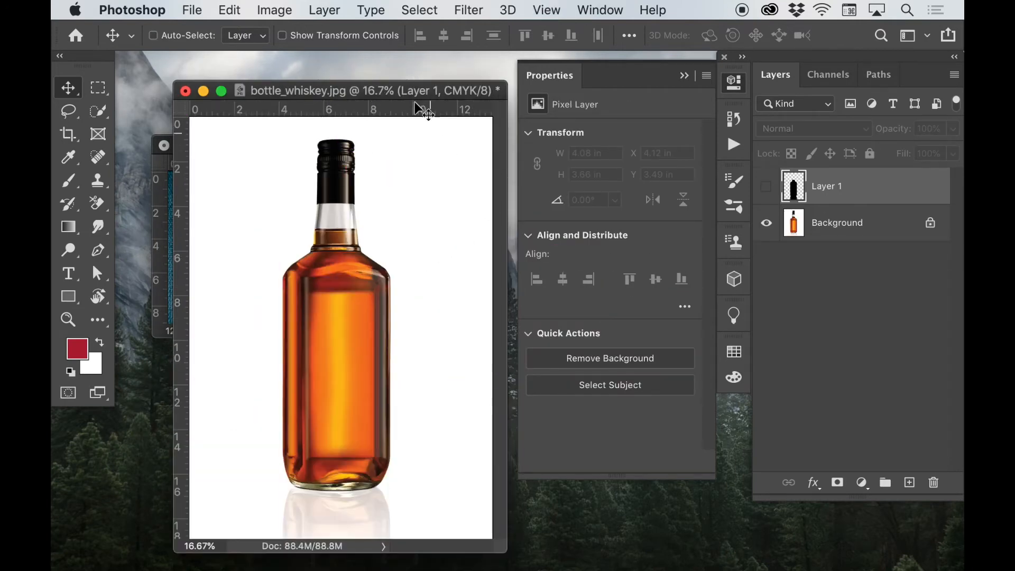
Load Layer 1's bottle shape as a selection and add a Channel Mixer adjustment layer masked to the bottle's liquid
left_click_drag(417, 93, 377, 65)
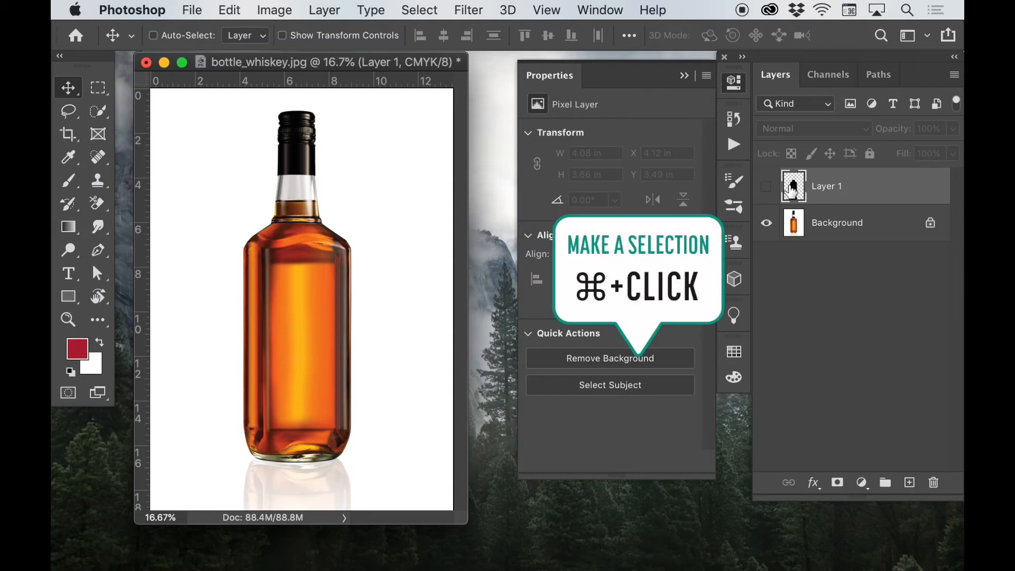
left_click(799, 201, "super")
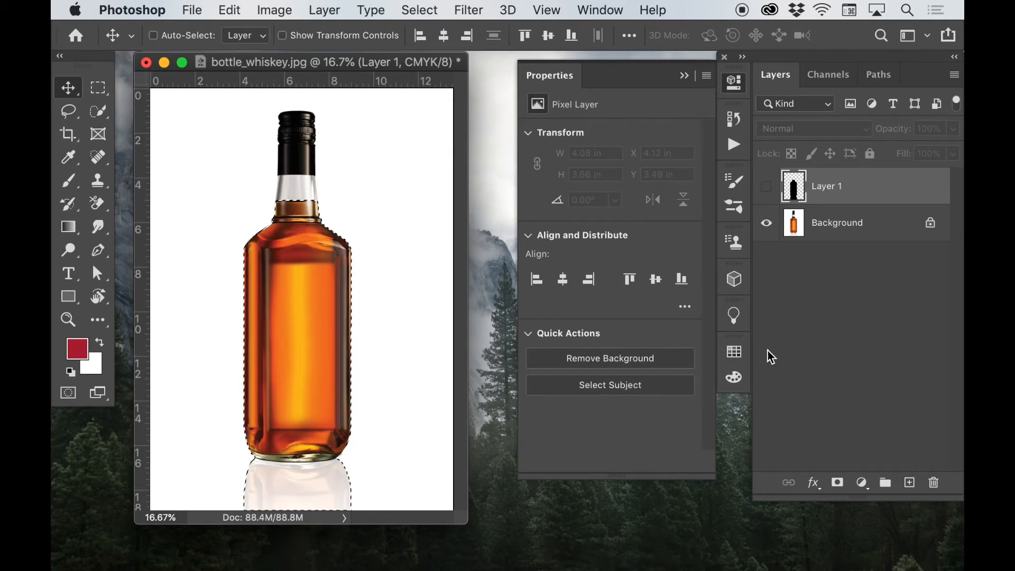
left_click(862, 483)
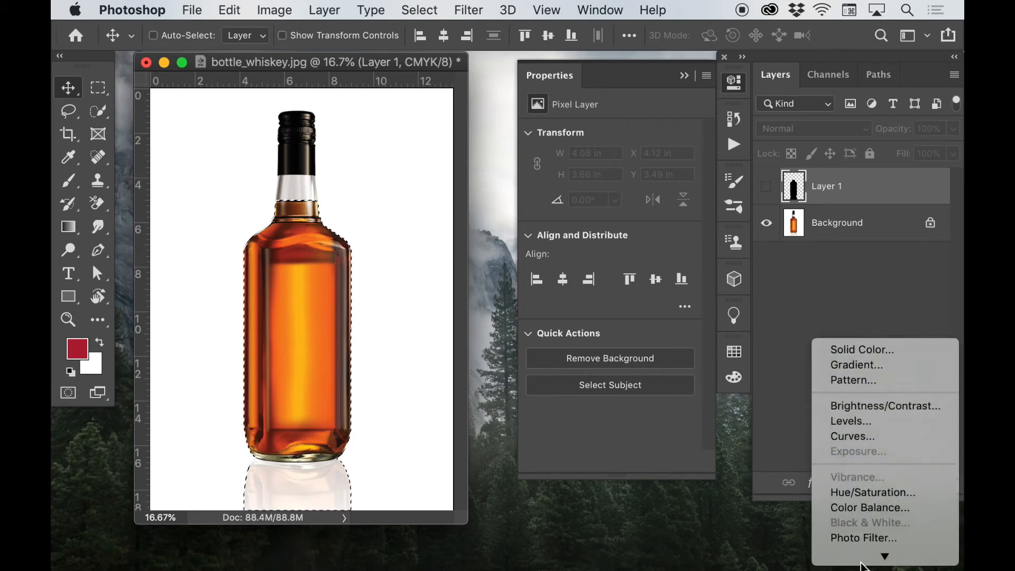
mouse_move(862, 564)
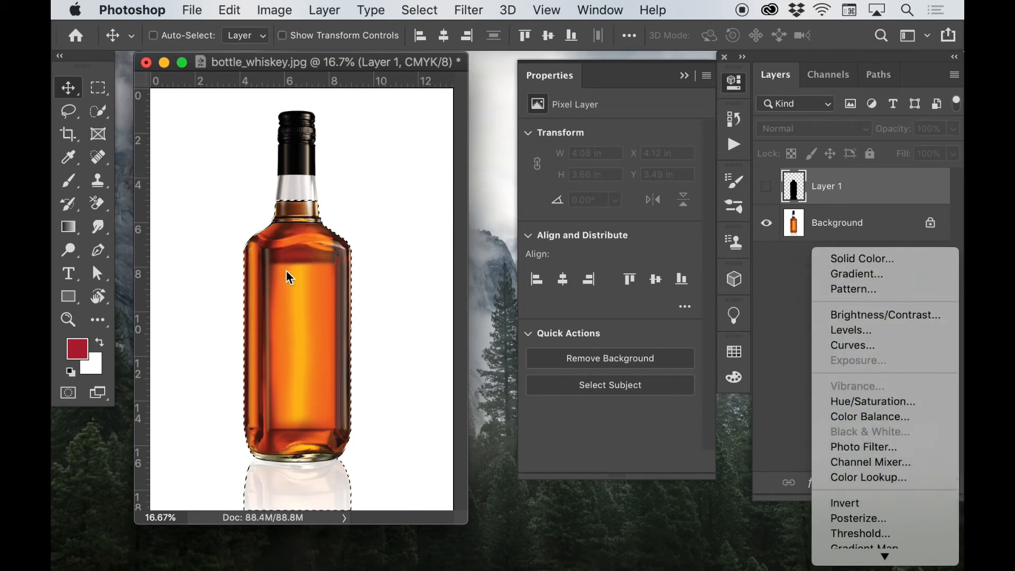
left_click(872, 466)
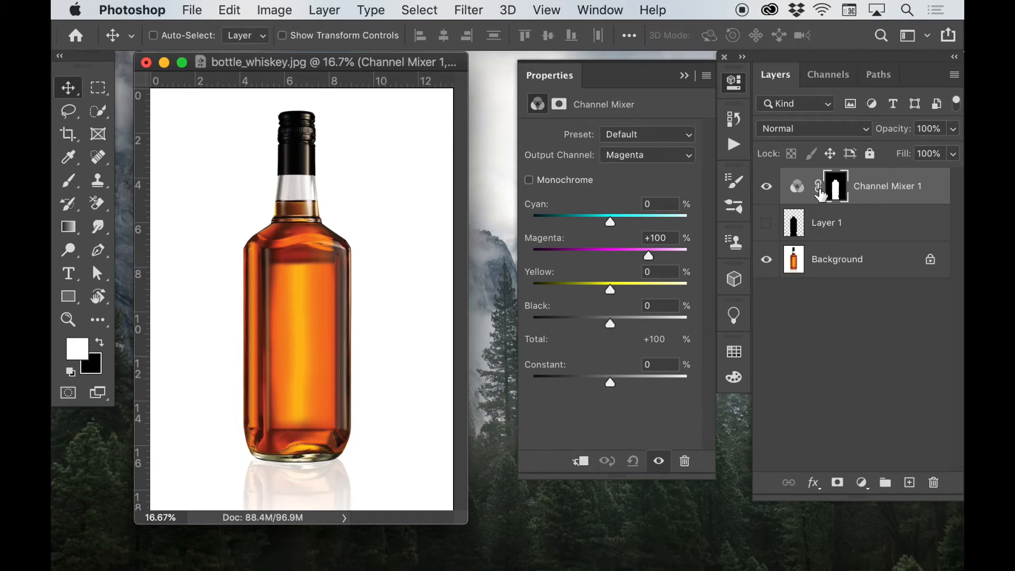
left_click(799, 186)
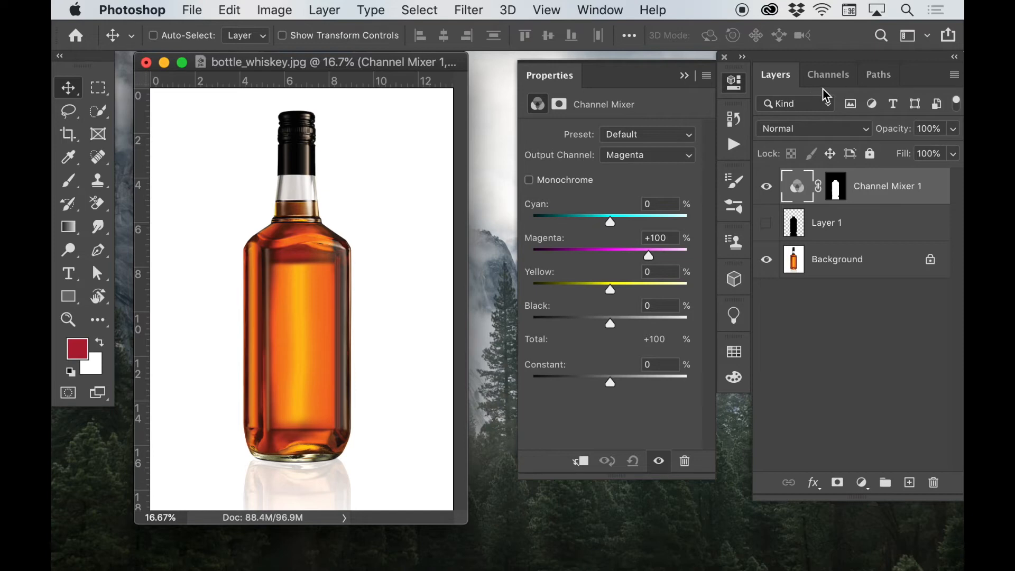
Check the image's colour channels and set Yellow to -1% in the Channel Mixer's Yellow output channel
left_click(828, 75)
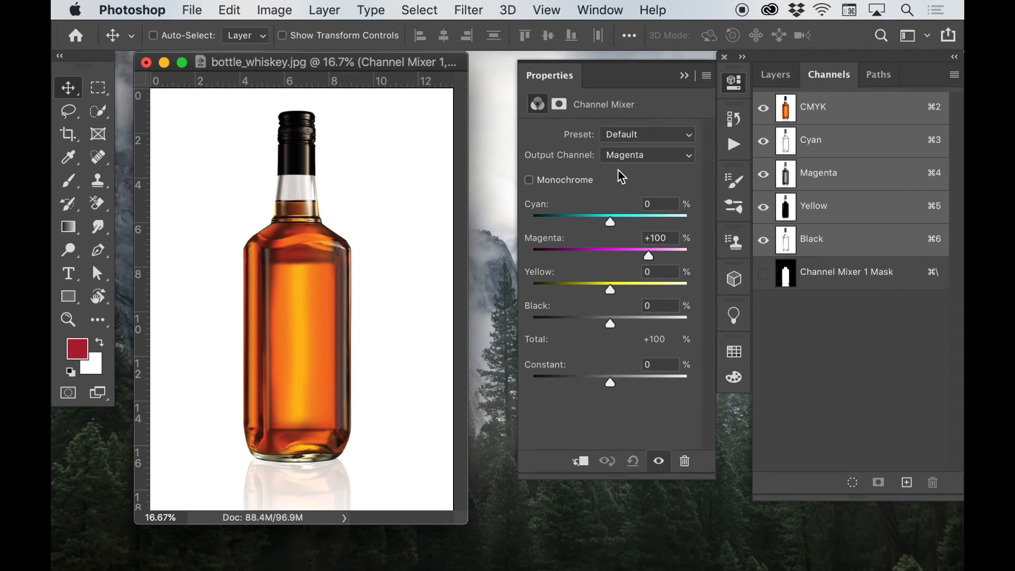
left_click(655, 160)
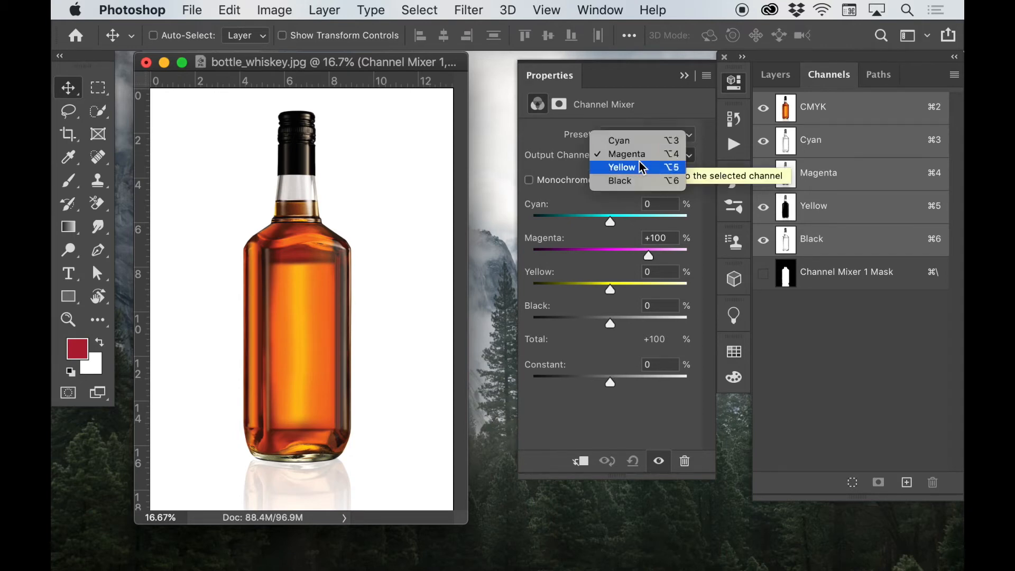
left_click(641, 168)
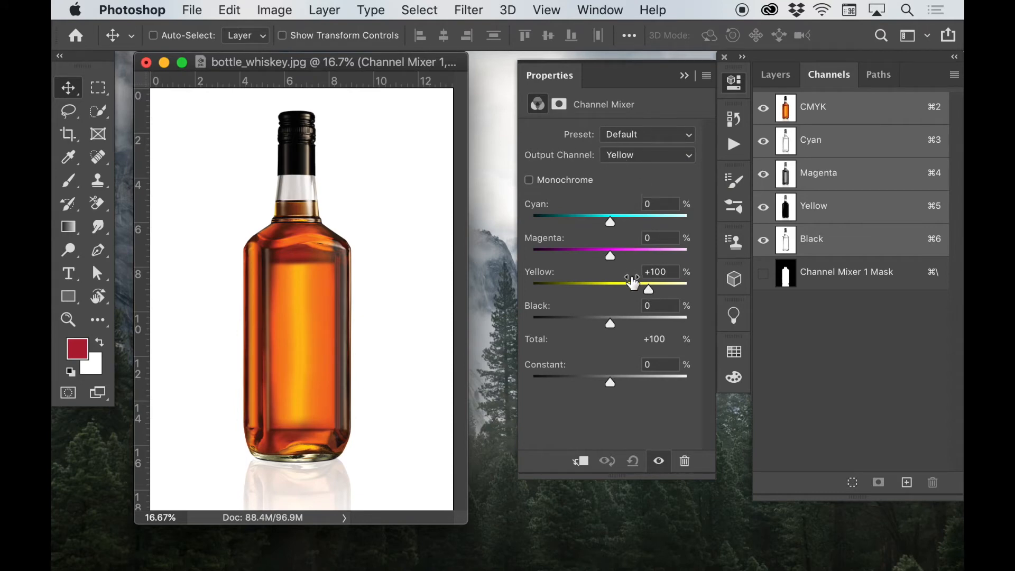
left_click_drag(650, 290, 609, 290)
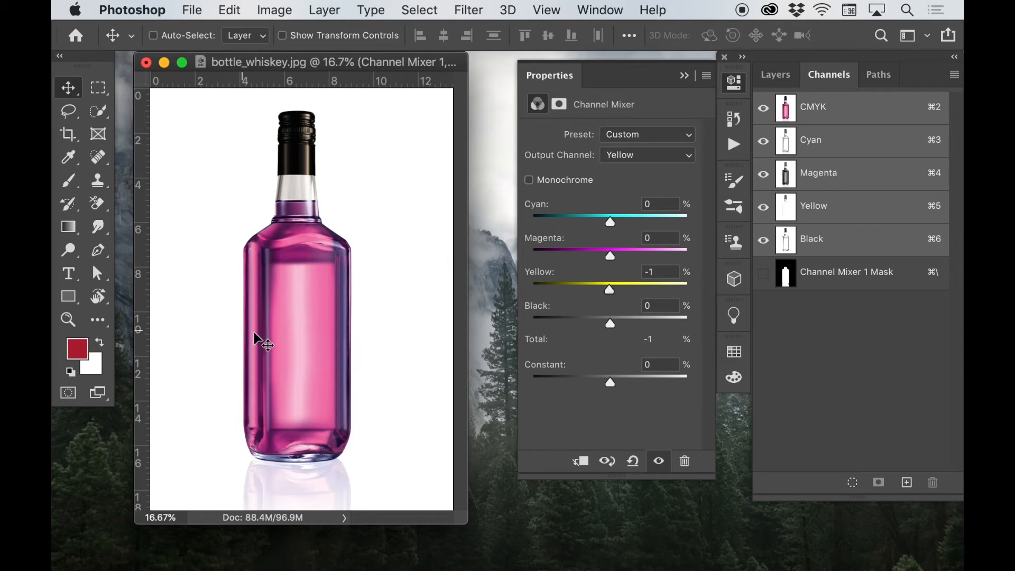
Reduce Magenta to +38% in the Channel Mixer's Magenta output channel
left_click(627, 156)
left_click(633, 142)
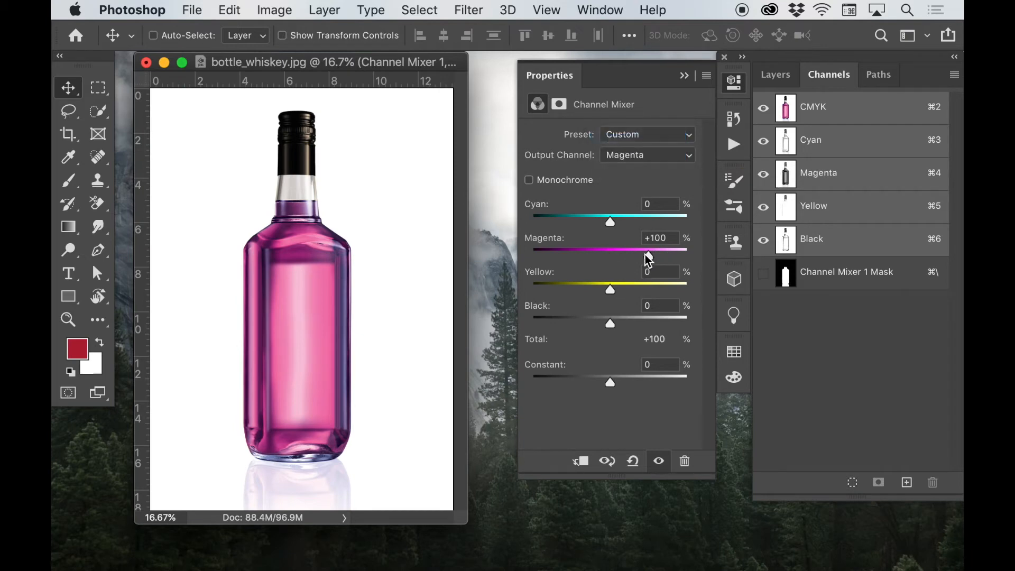
left_click_drag(650, 259, 628, 261)
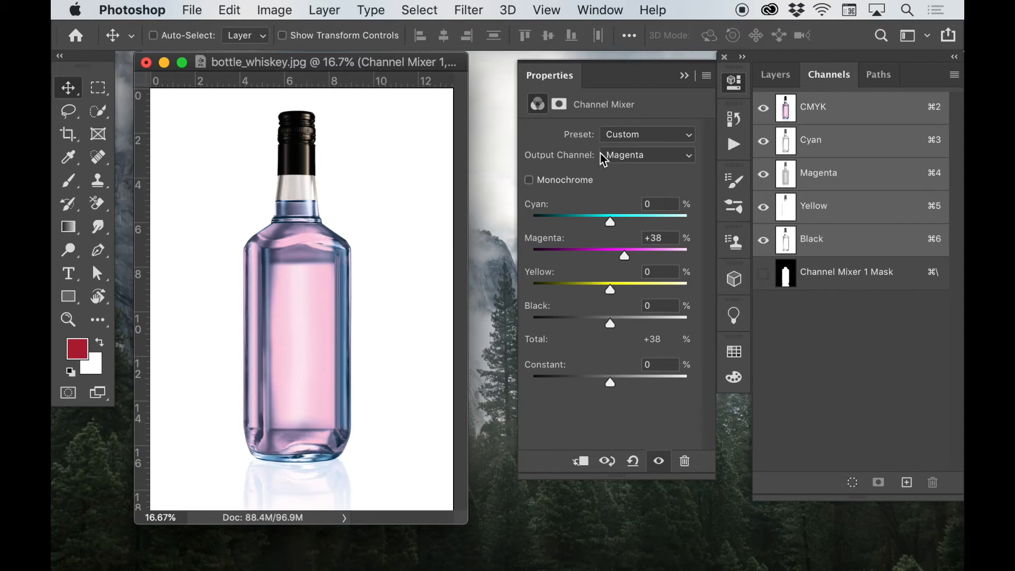
Turn the bottle blue by setting Yellow to +61% in the Channel Mixer's Cyan output channel
left_click(629, 154)
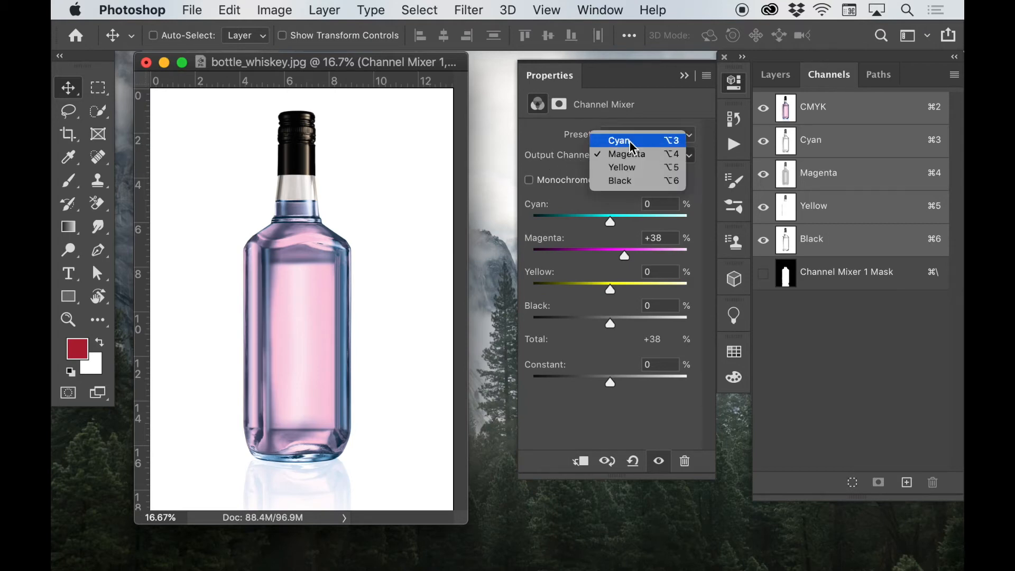
left_click(629, 140)
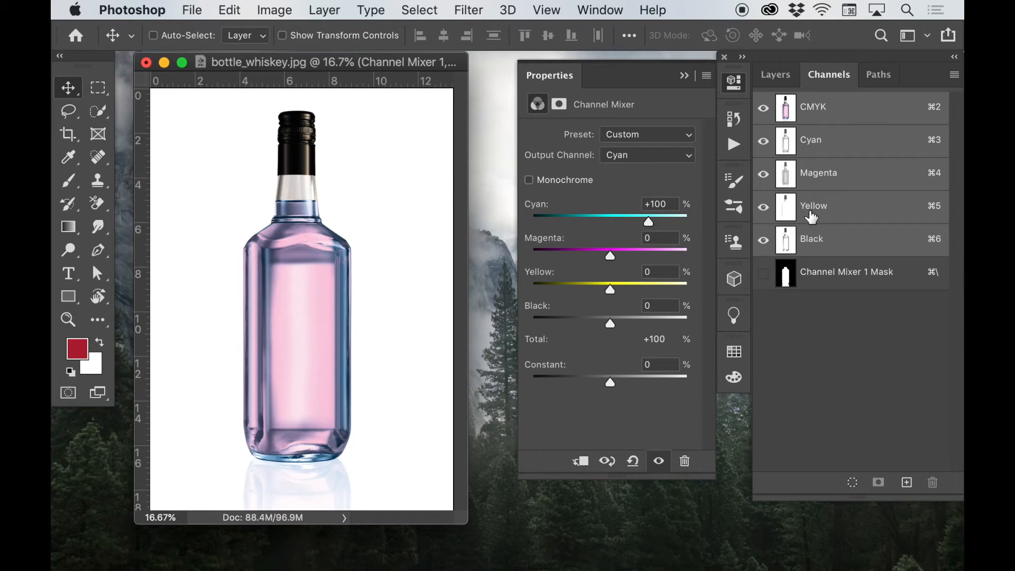
left_click(769, 75)
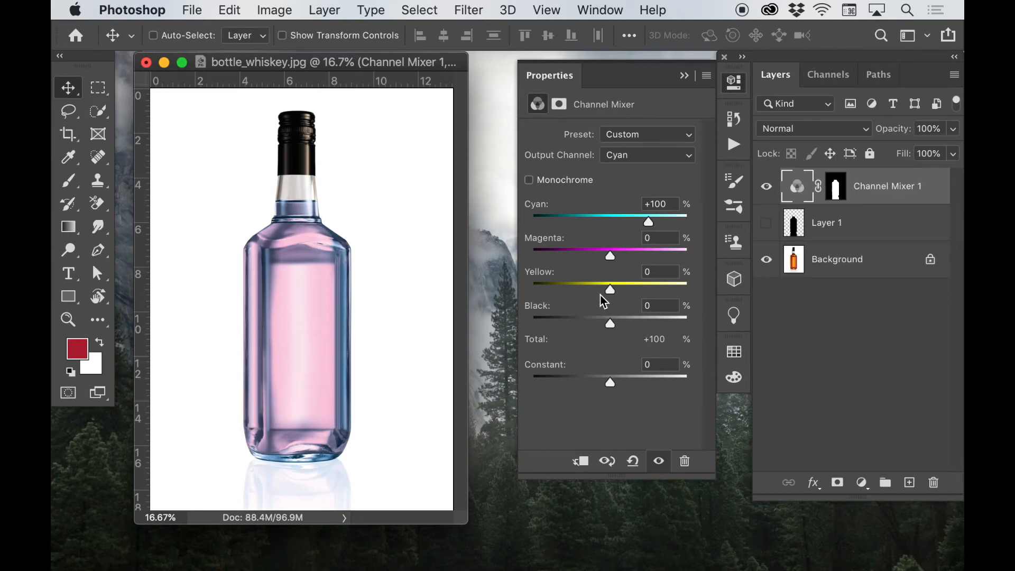
left_click_drag(612, 290, 636, 290)
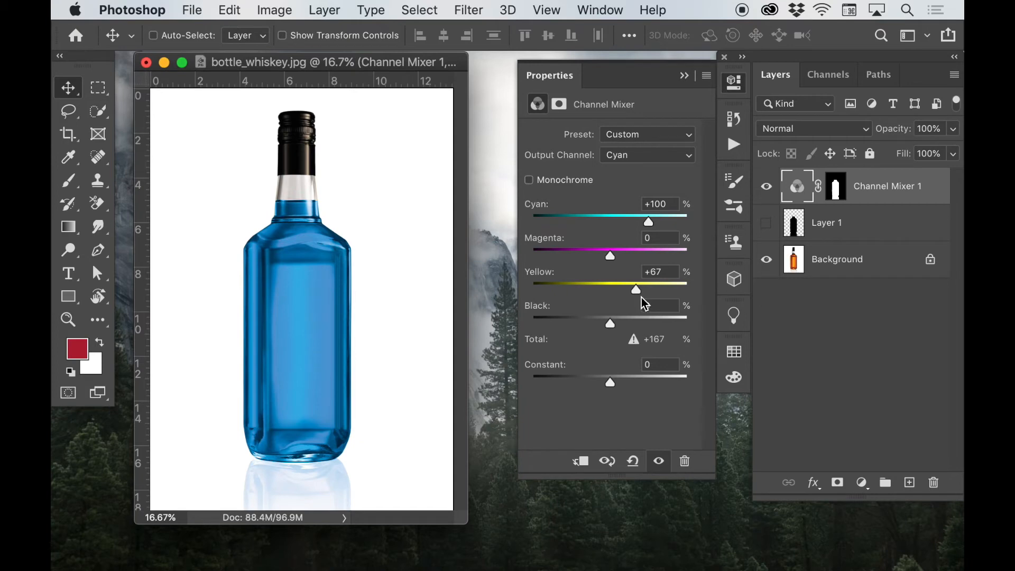
left_click_drag(636, 289, 634, 291)
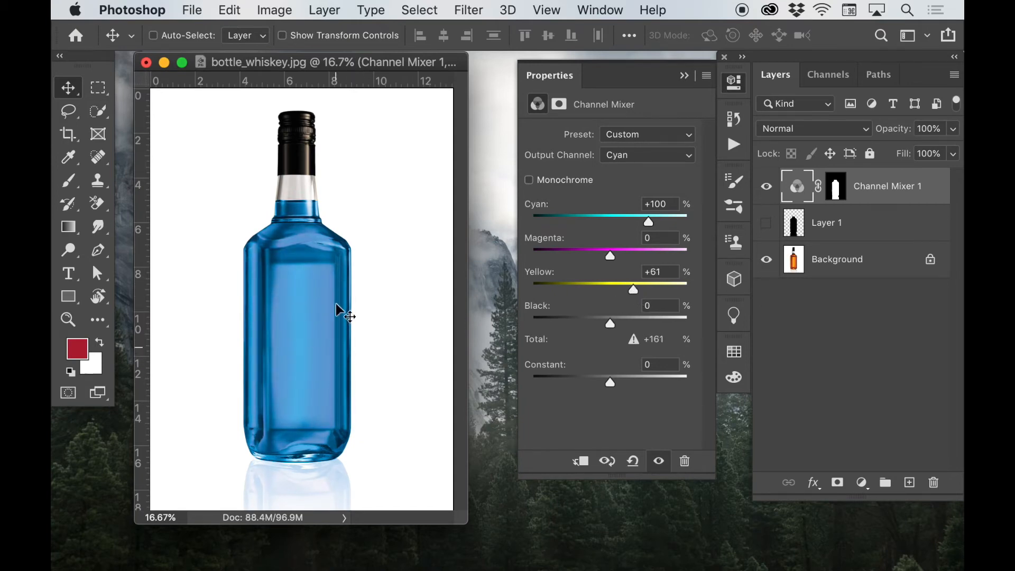
In the Channel Mixer's Magenta output channel, set Magenta to +3% and Cyan to +58%
left_click(642, 155)
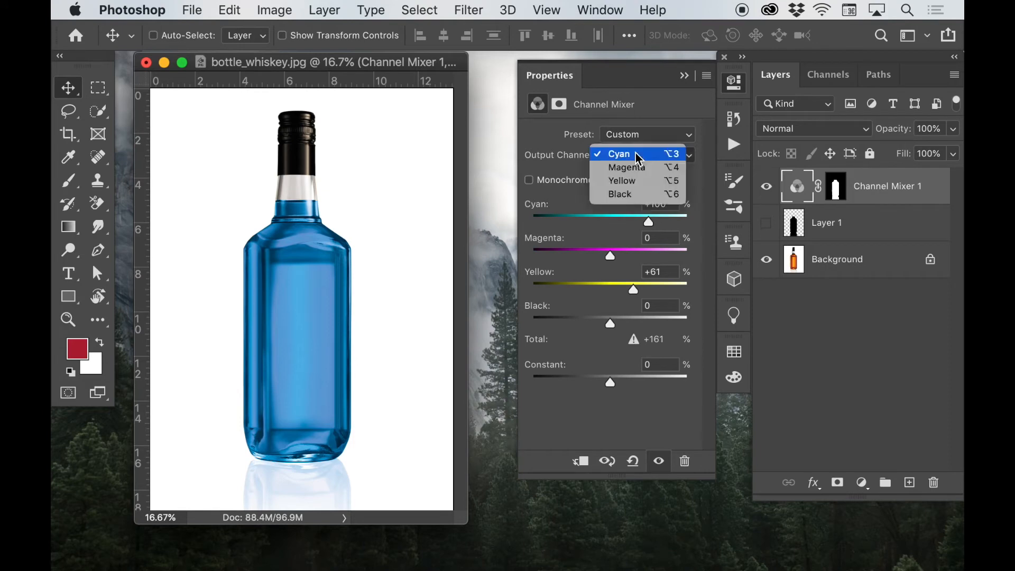
left_click(629, 168)
left_click_drag(626, 259, 615, 259)
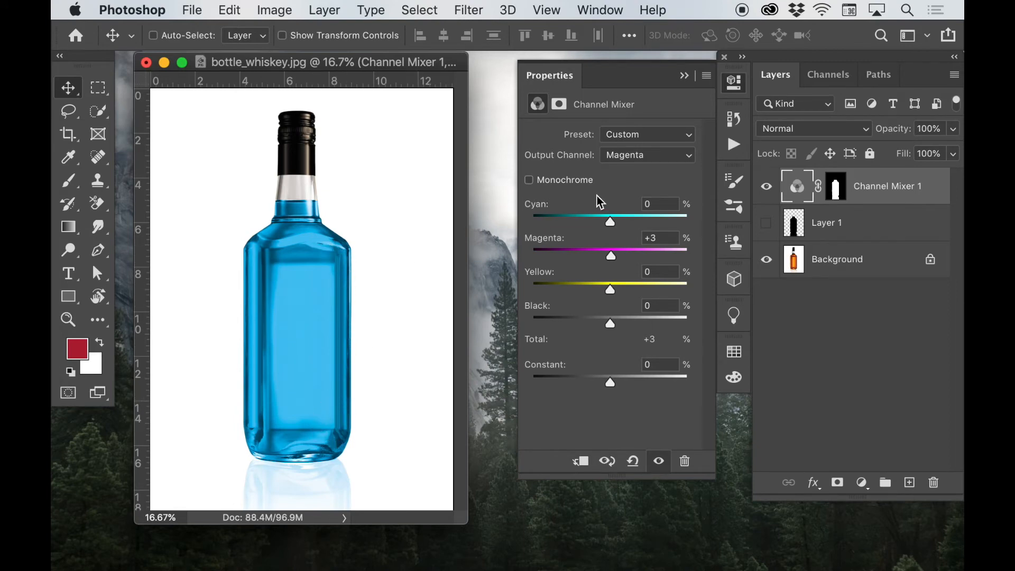
left_click_drag(613, 226, 633, 220)
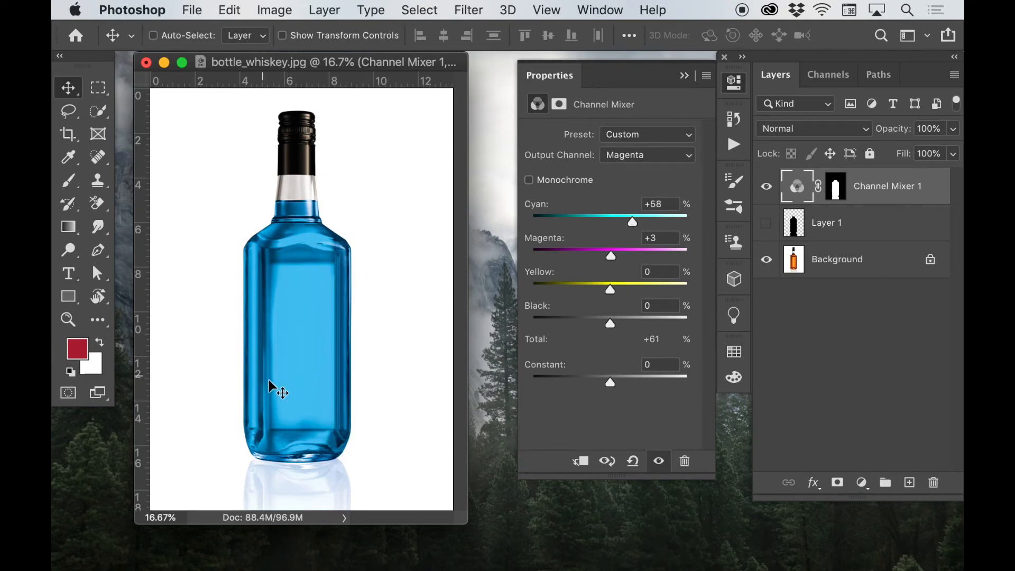
In the Channel Mixer's Cyan output channel, set Yellow to +31% and Magenta to +45%
left_click(638, 154)
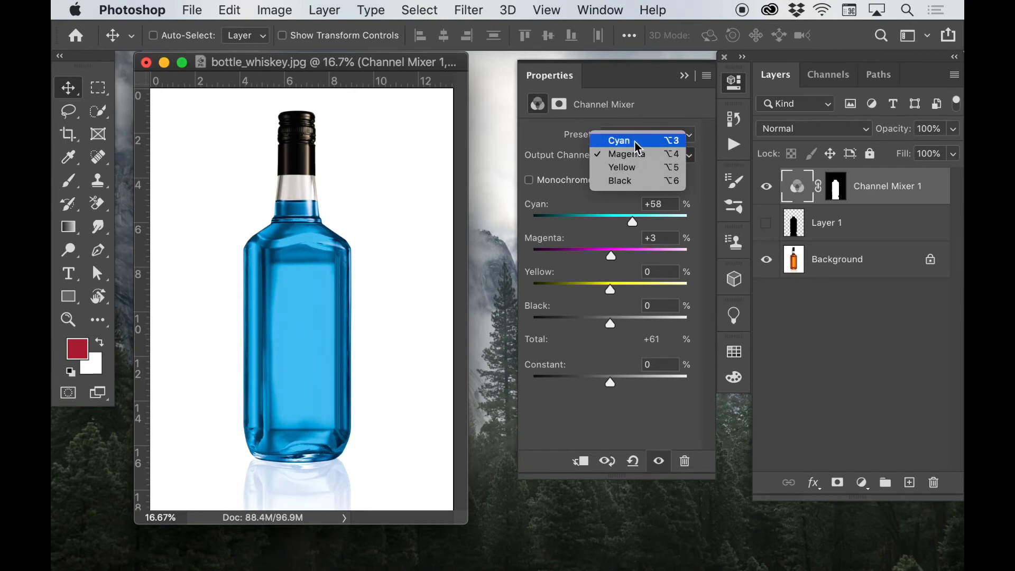
left_click(635, 140)
left_click_drag(635, 287, 625, 289)
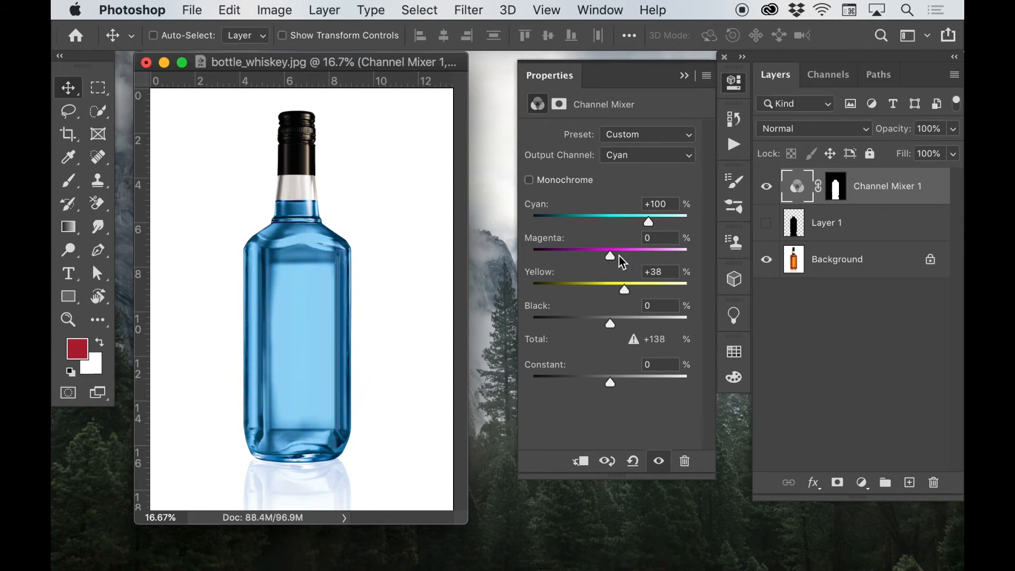
left_click_drag(625, 287, 623, 288)
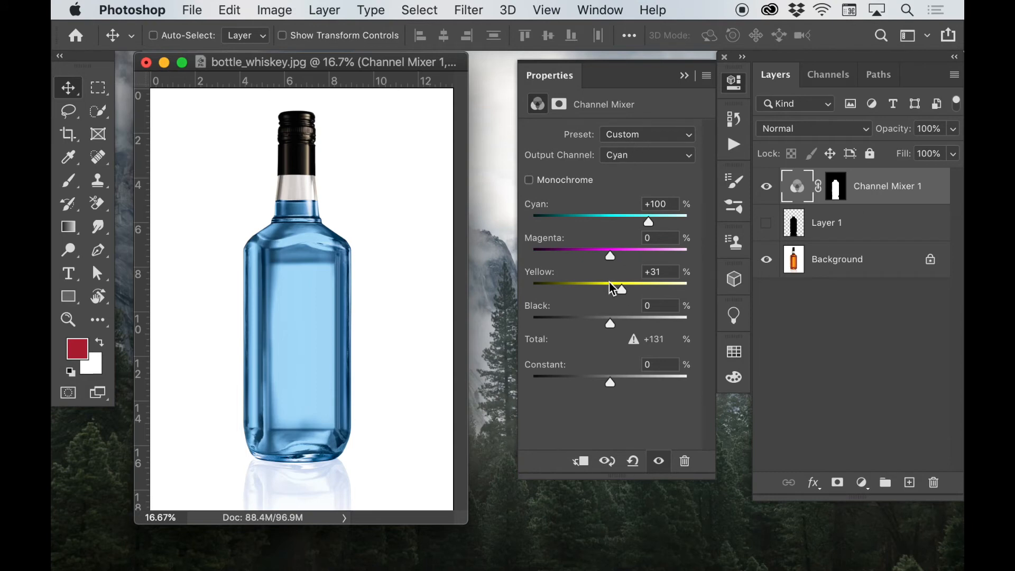
left_click_drag(613, 256, 628, 257)
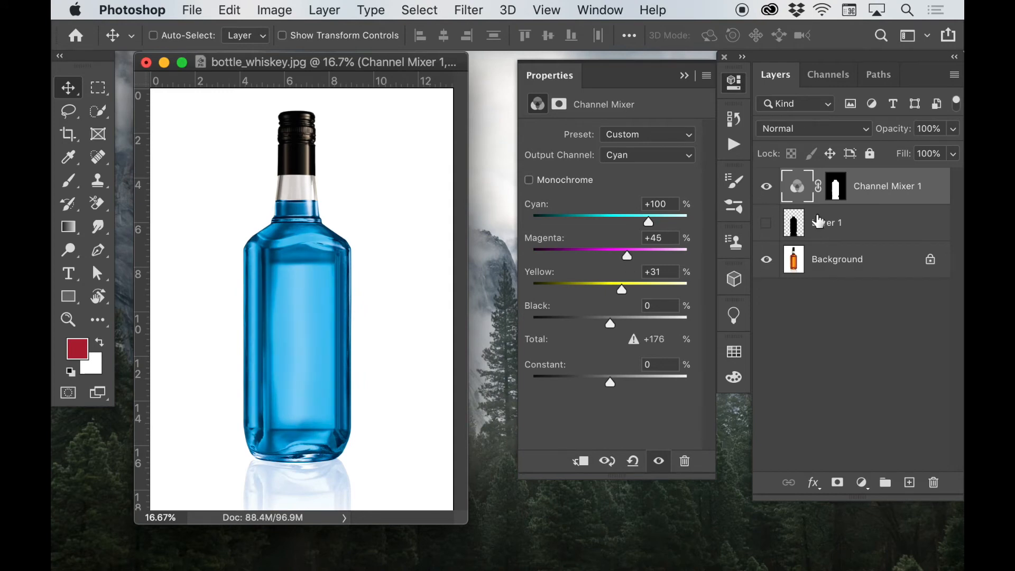
Hide the Channel Mixer 1 layer to examine the original bottle and its colour channels, and show the layer again
left_click(767, 187)
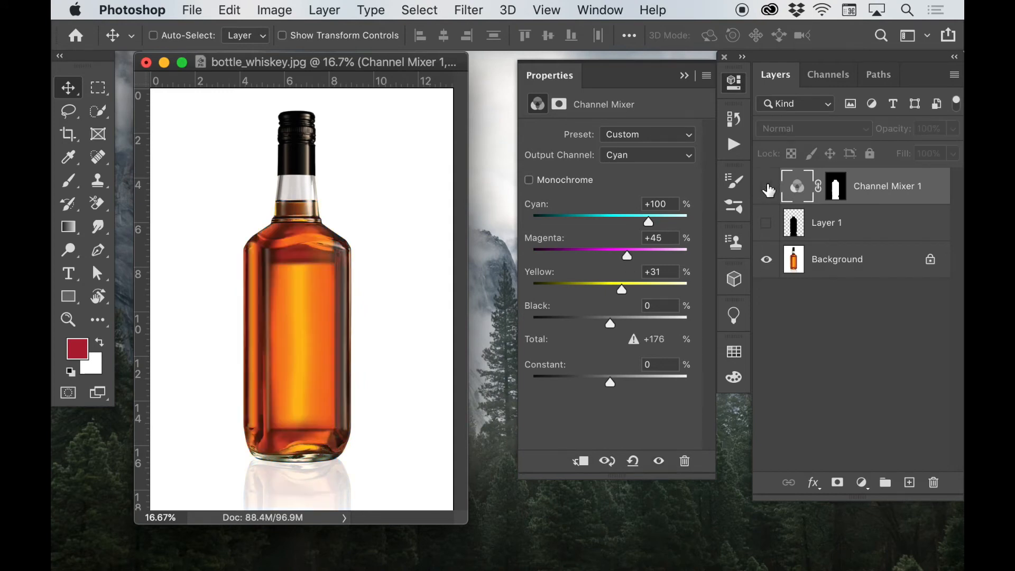
left_click(828, 75)
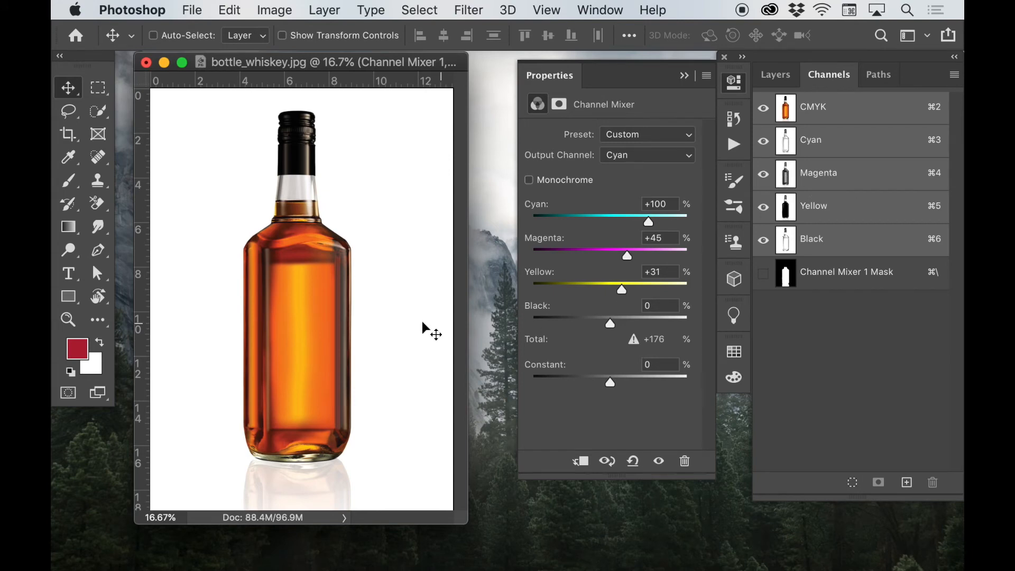
left_click(777, 75)
left_click(766, 187)
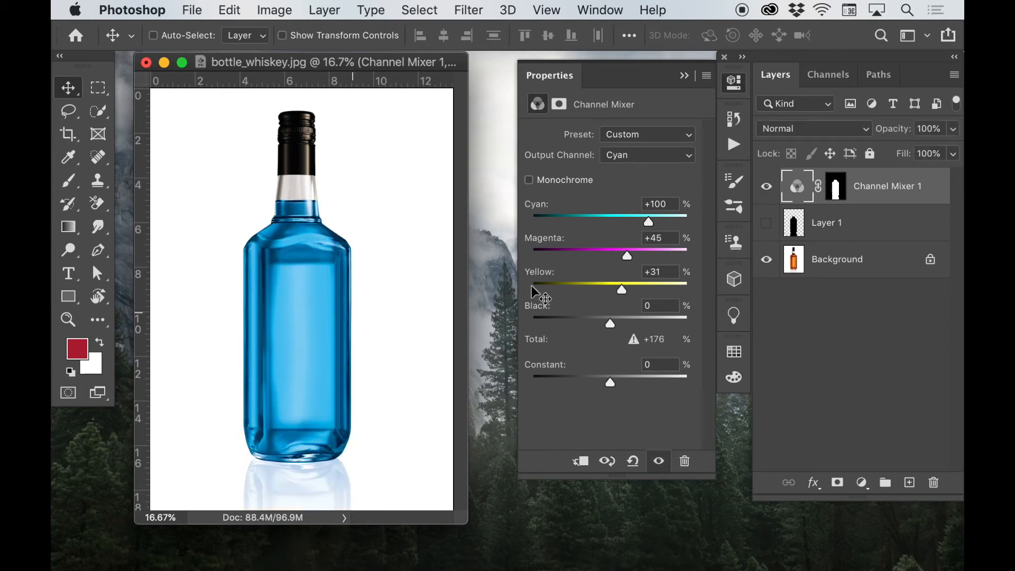
Turn the bottle purple by raising Magenta in the Magenta output channel and setting Magenta to +26% in the Cyan output channel
left_click_drag(627, 255, 633, 254)
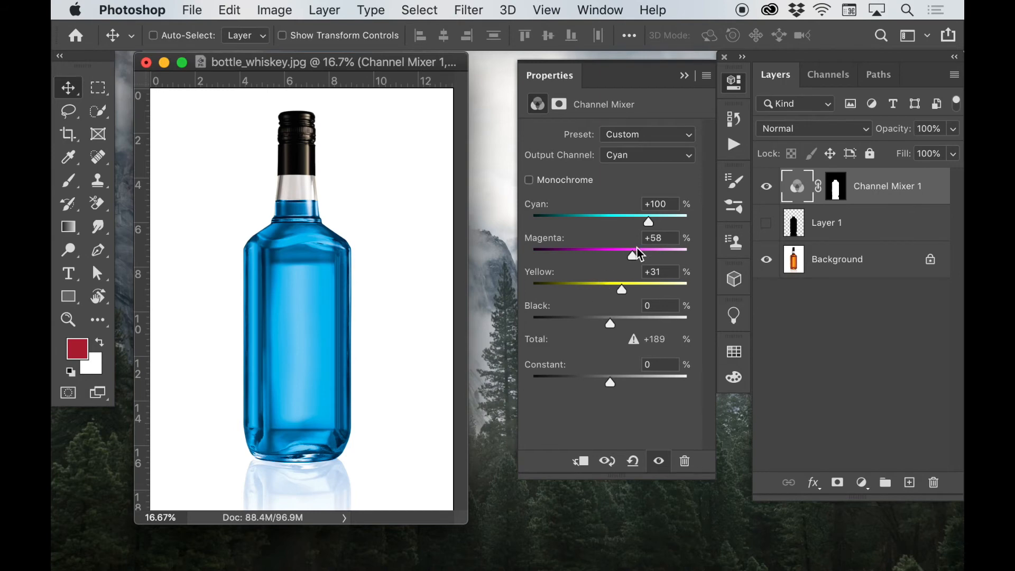
left_click(643, 155)
left_click(643, 167)
left_click_drag(612, 258, 651, 256)
left_click(642, 155)
left_click(641, 138)
left_click_drag(633, 257, 620, 256)
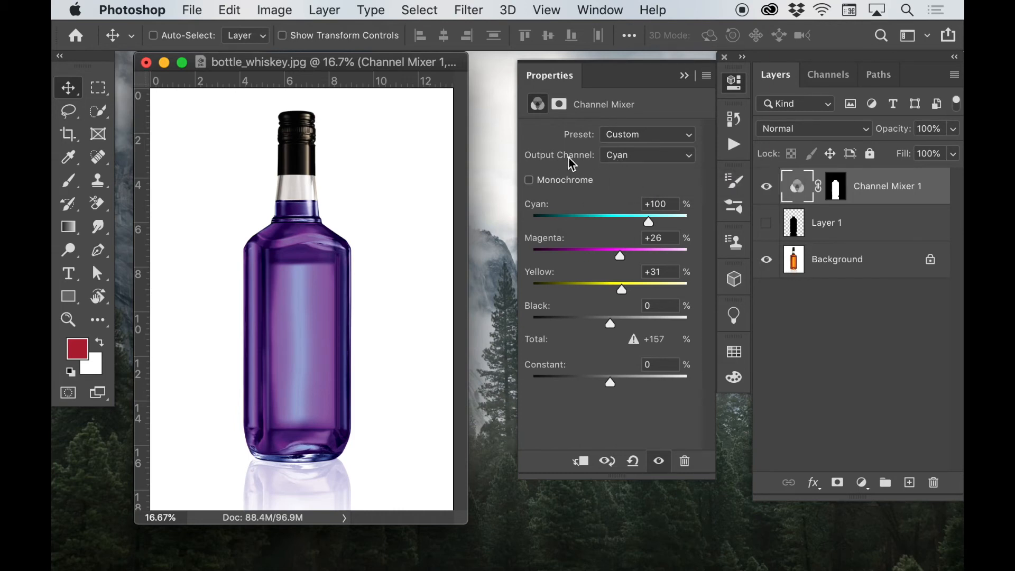
Minimize the bottle_whiskey.jpg document and bring up Stock Cloth BG.jpg, enlarged to 16.67%
left_click(170, 69)
left_click(283, 150)
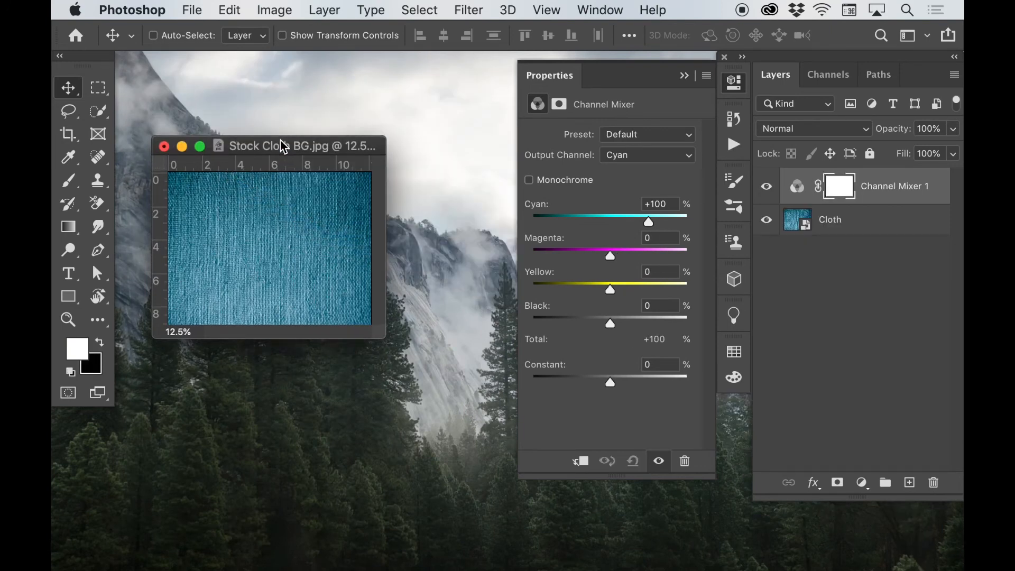
key("super+equal")
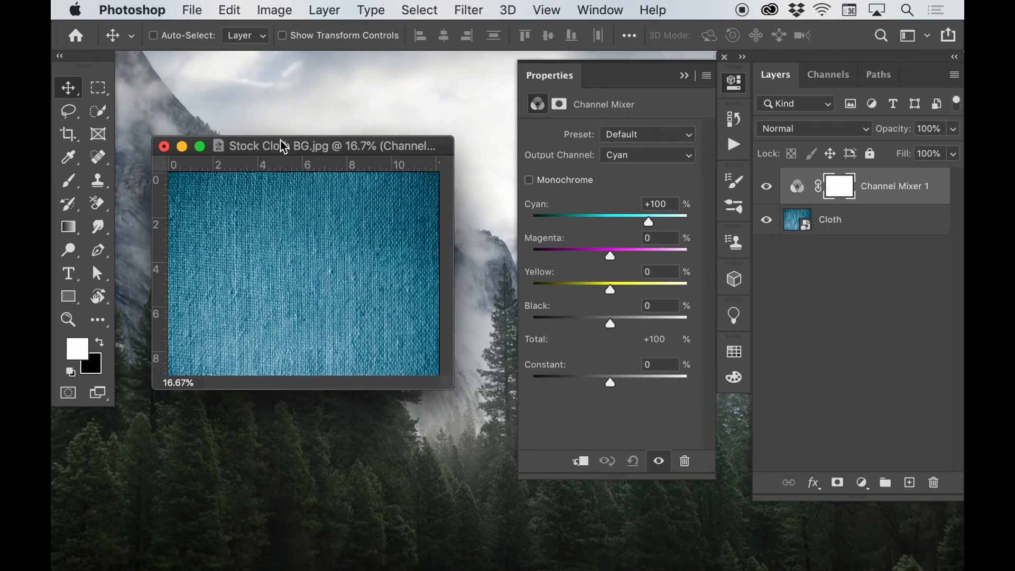
left_click_drag(361, 150, 345, 98)
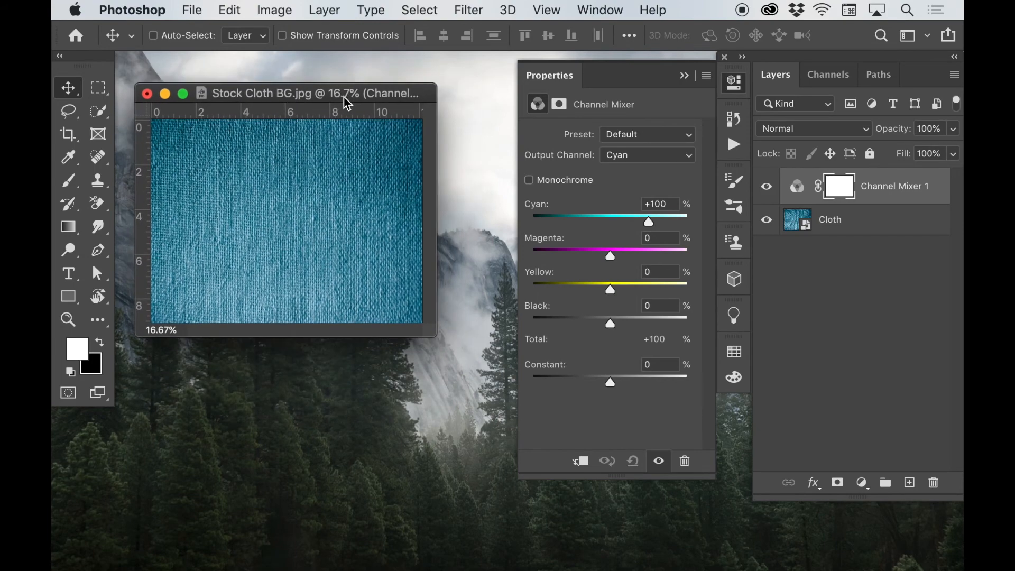
key("super+equal")
key("super+minus")
Examine the CMYK channels and the layer stack of the blue cloth image
left_click(829, 77)
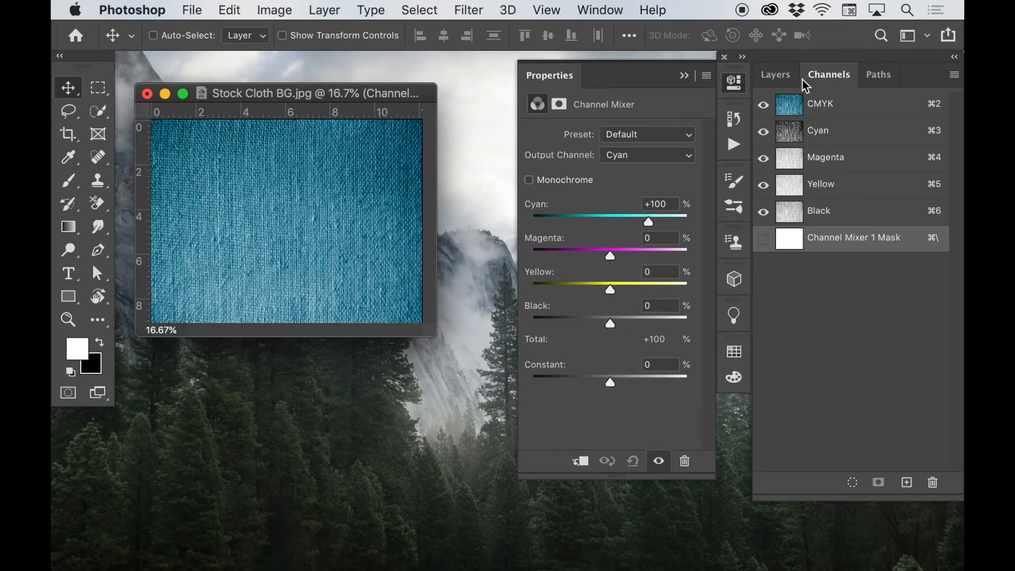
left_click(781, 81)
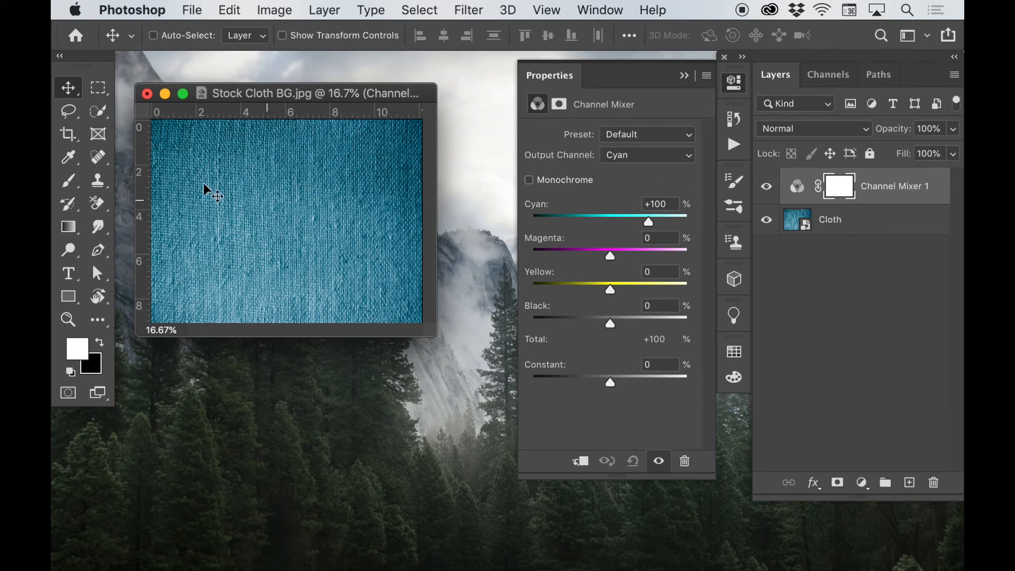
left_click(828, 75)
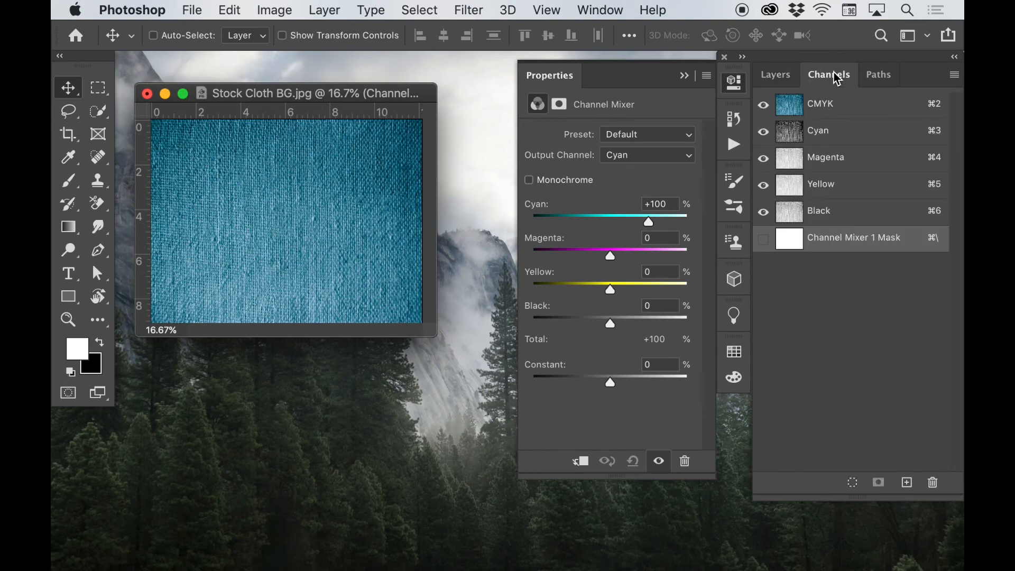
Try Cyan at +81% in the Magenta output channel of the cloth's Channel Mixer 1 layer, and undo the change
left_click(780, 76)
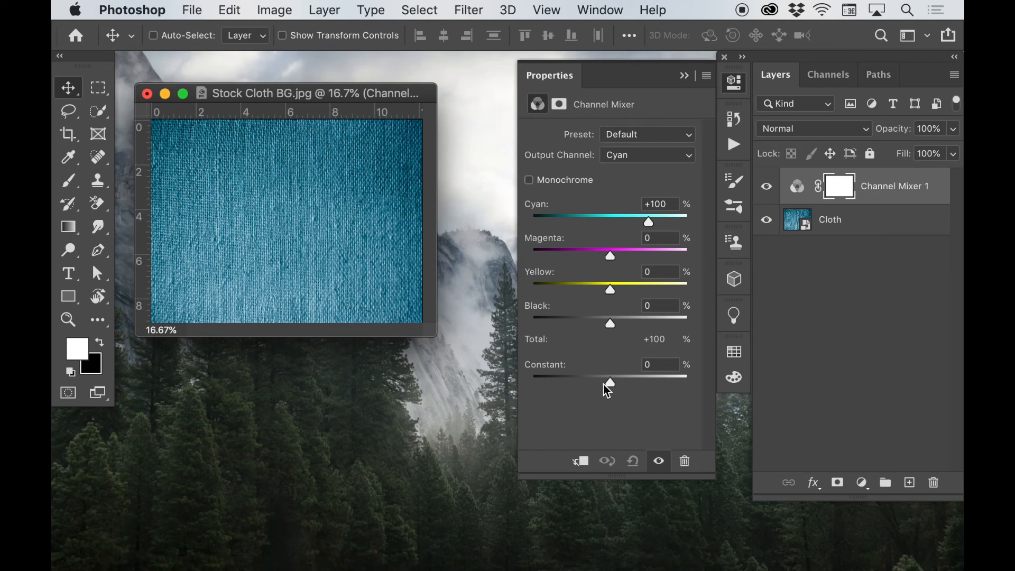
left_click(644, 155)
left_click(637, 173)
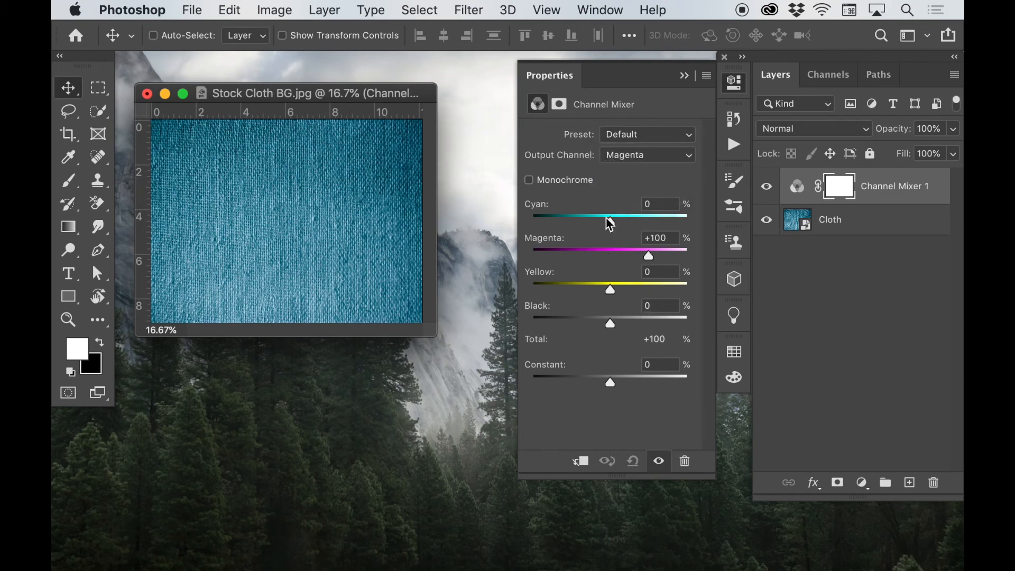
left_click_drag(610, 222, 642, 221)
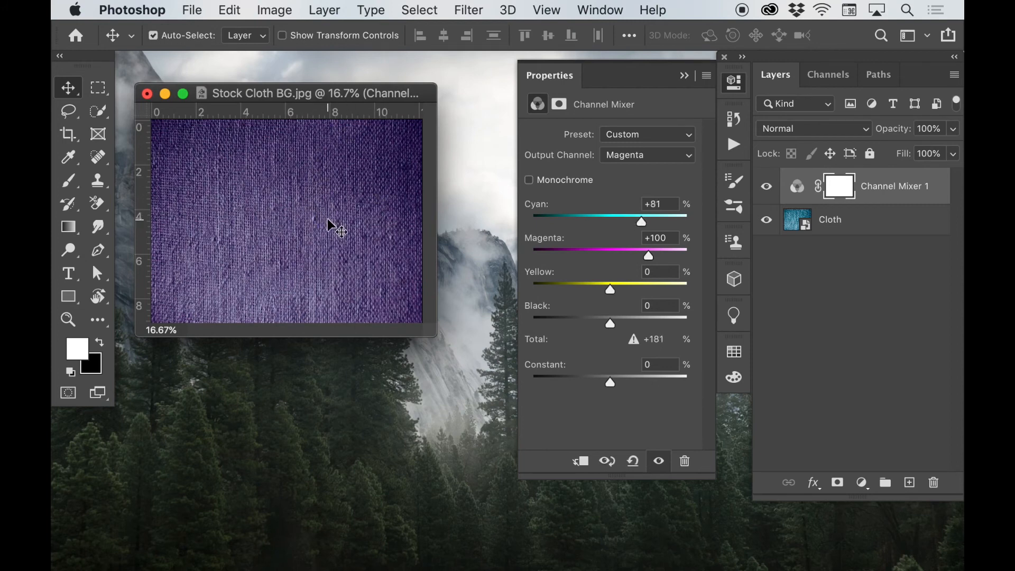
key("super+z")
key("super+z")
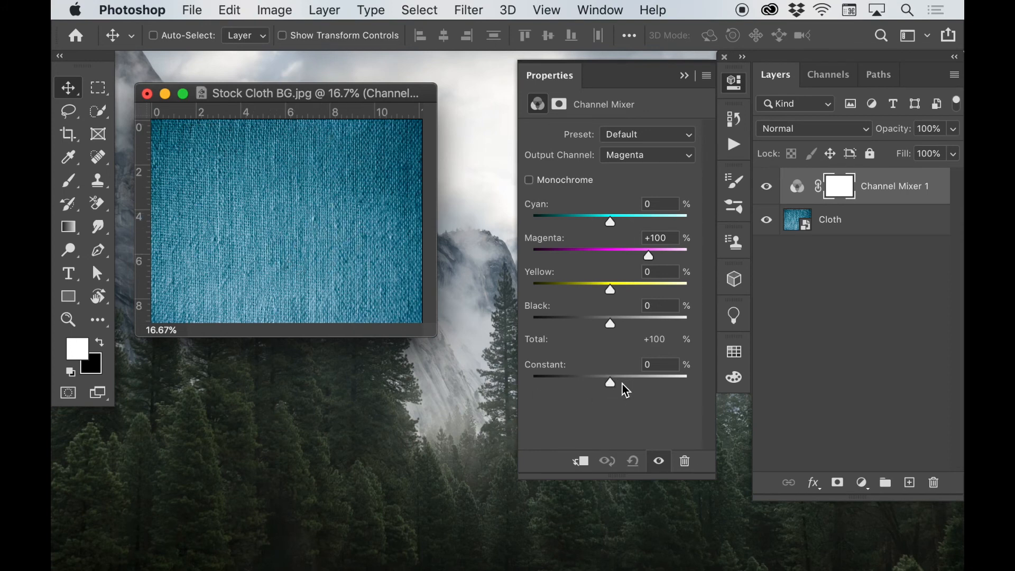
Compare a Constant of +51% with Cyan at +70% in the Magenta output channel, undoing each trial
left_click_drag(612, 389, 631, 384)
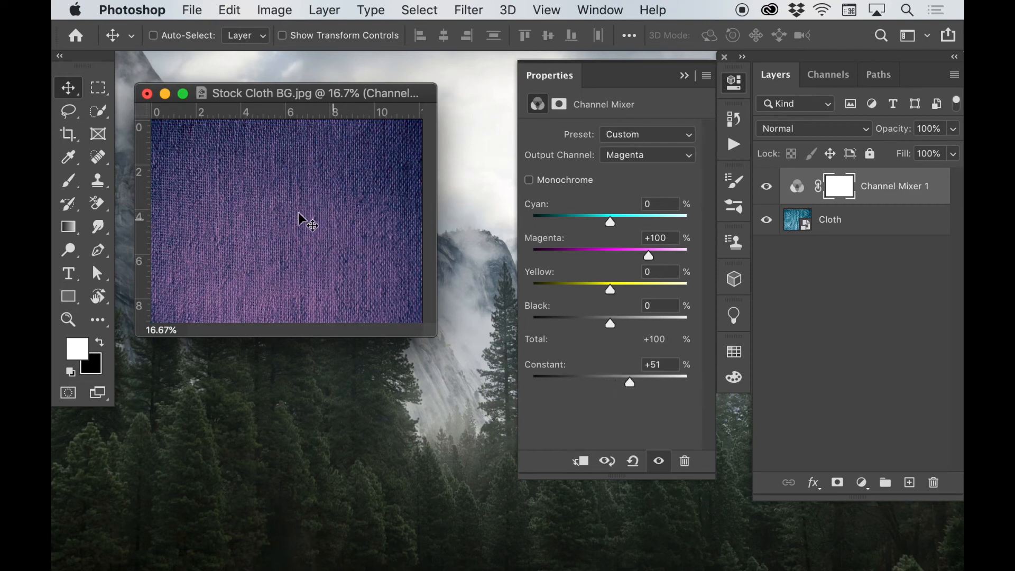
key("super+z")
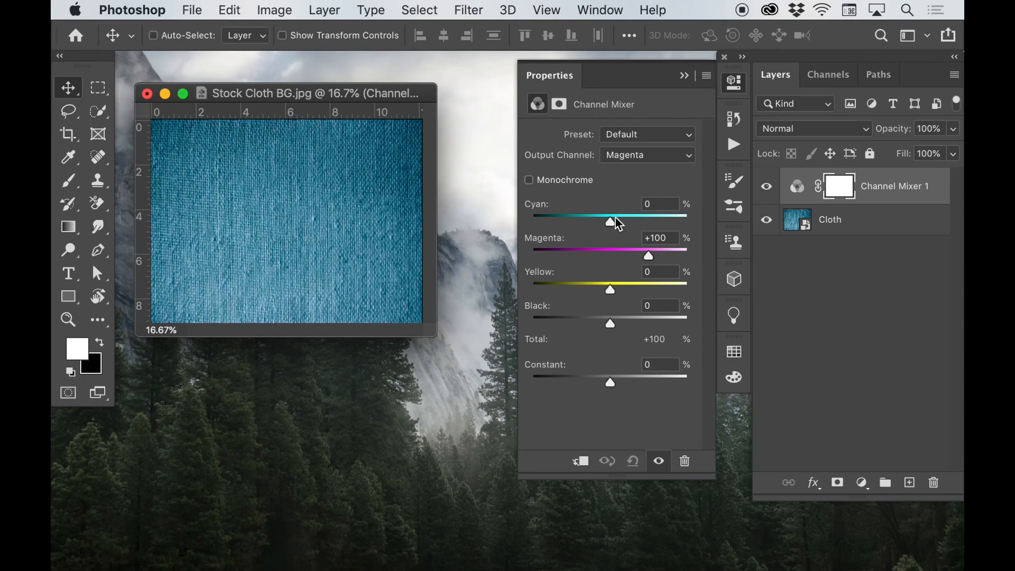
left_click_drag(611, 222, 637, 222)
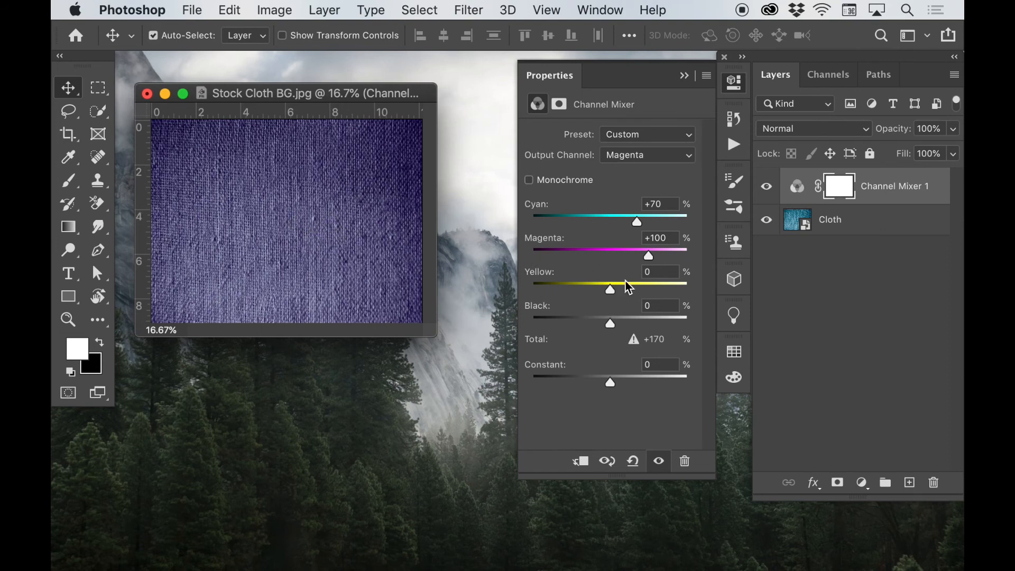
key("super+z")
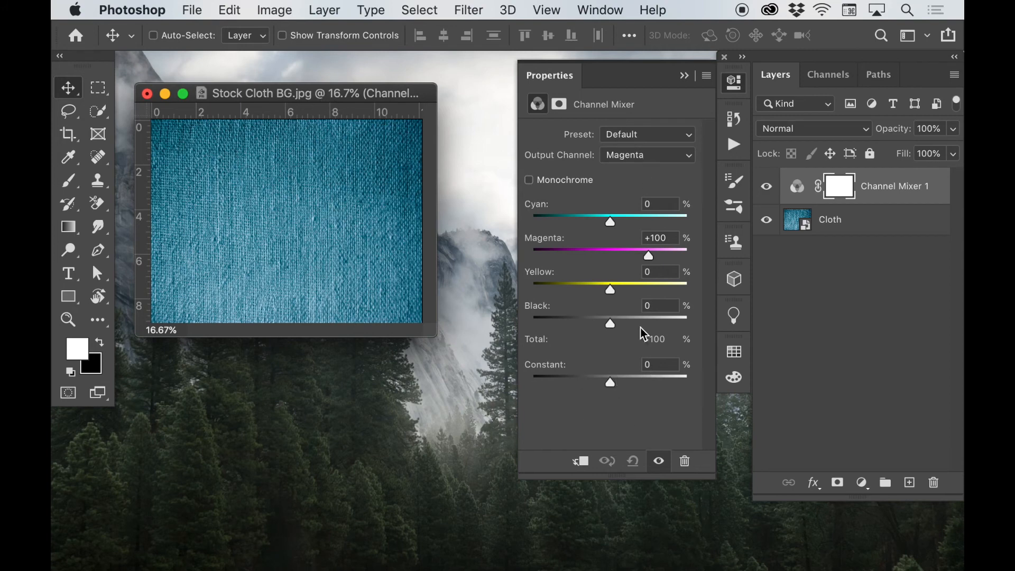
Turn the cloth green by setting Constant to +83% in the Yellow output channel
left_click(633, 155)
left_click(635, 167)
left_click_drag(610, 383, 644, 380)
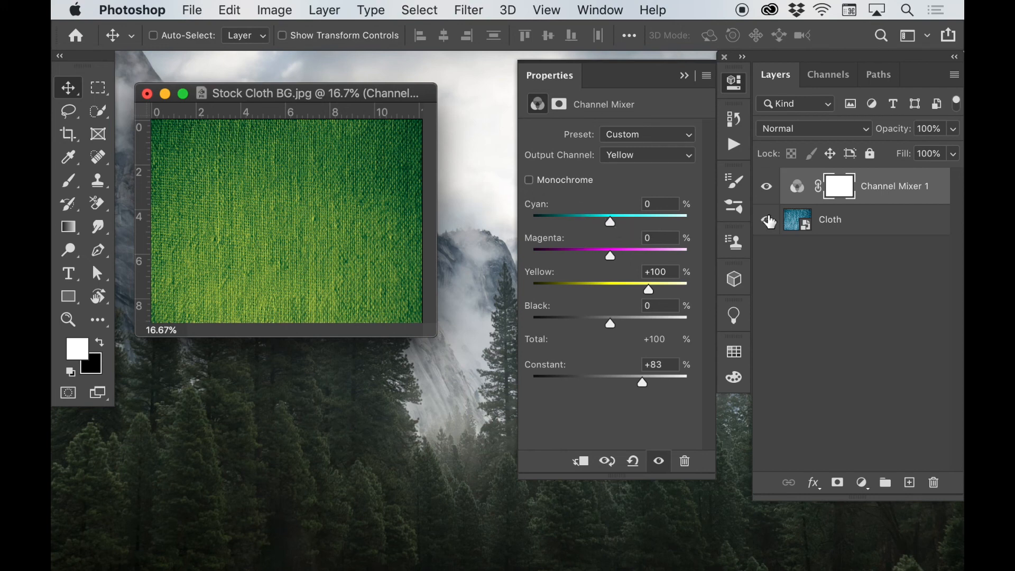
Hide the Channel Mixer 1 layer to examine the original cloth and its colour channels, and show the layer again
left_click(770, 188)
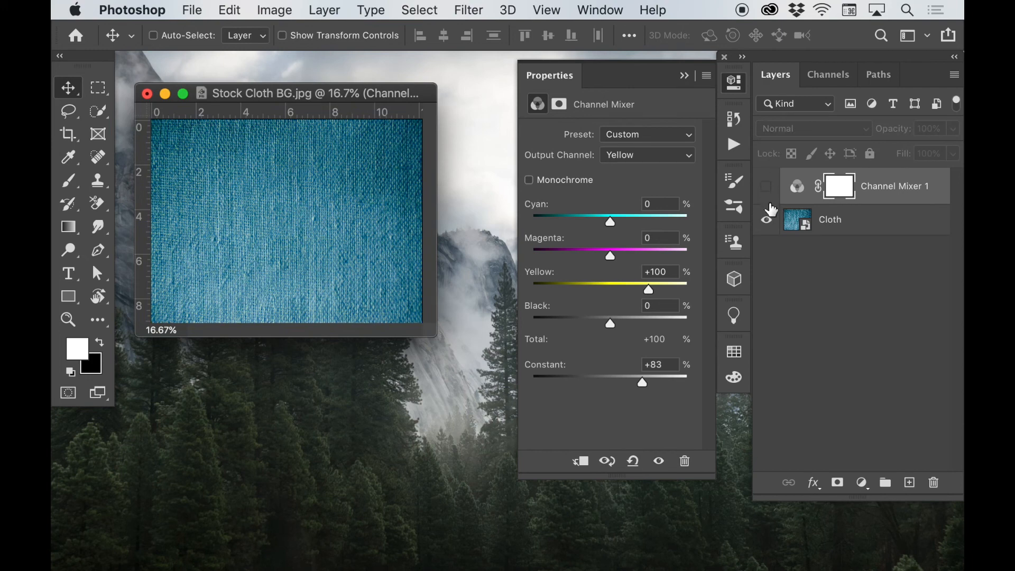
left_click(833, 78)
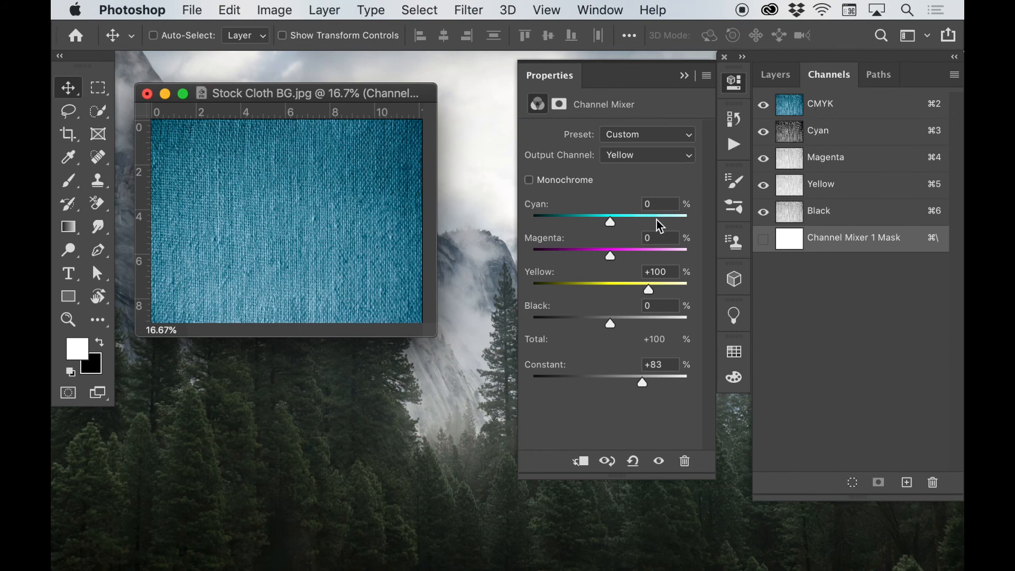
left_click(776, 75)
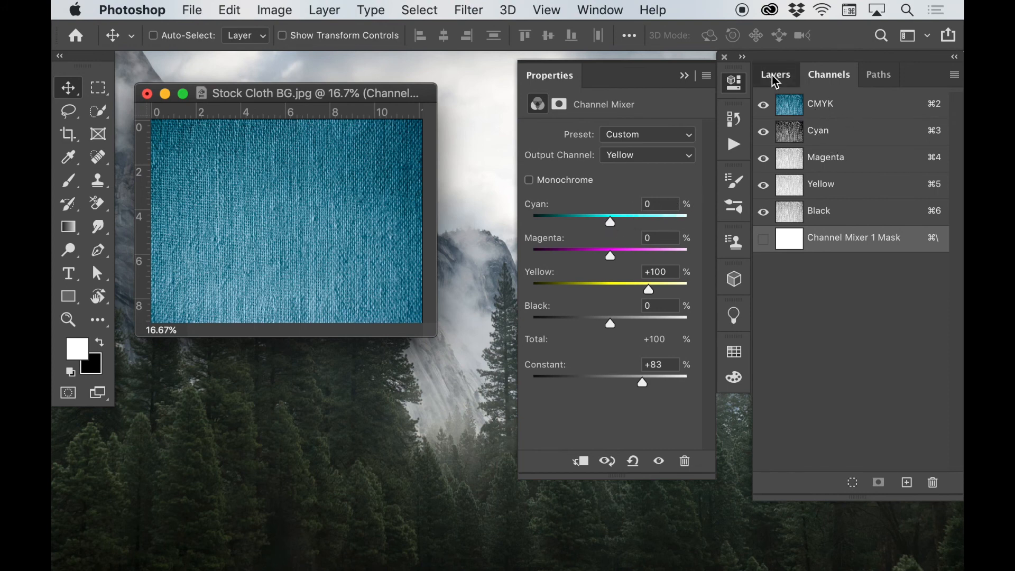
left_click(767, 187)
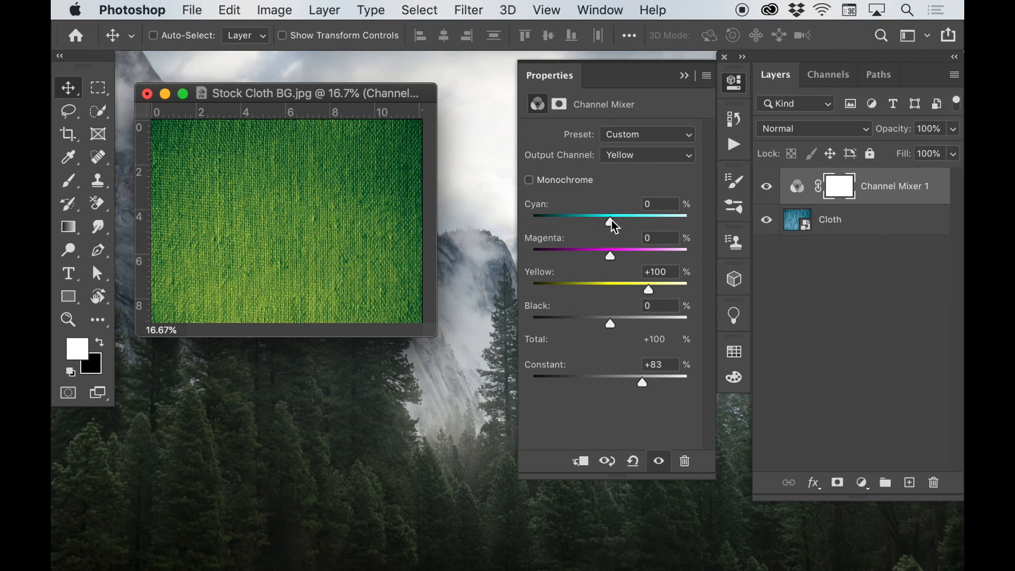
Split the cloth into yellow-green and blue tones by setting Cyan to -141% and Constant to +145% in the Yellow output channel
left_click_drag(611, 221, 570, 221)
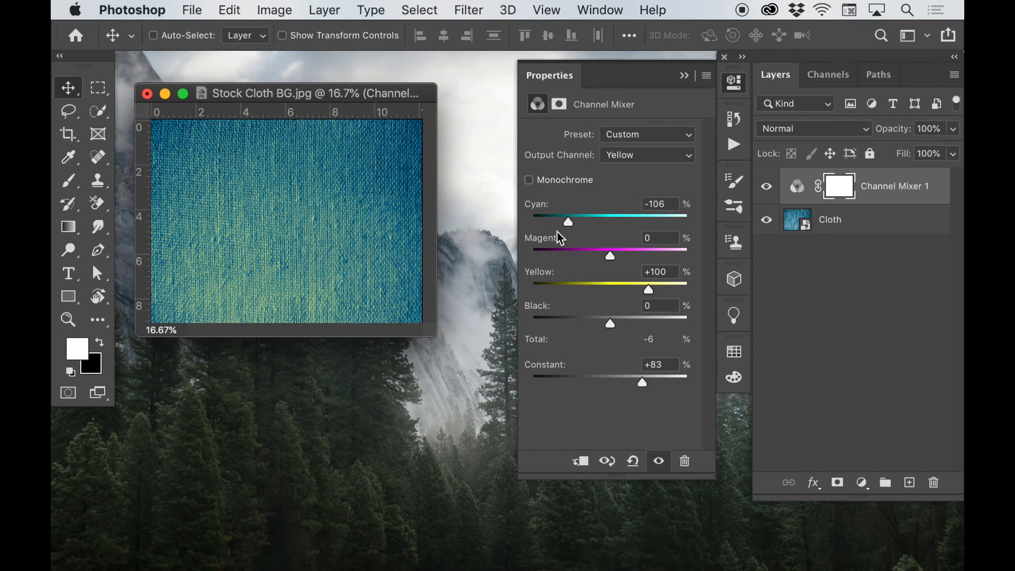
left_click(769, 189)
left_click(768, 189)
left_click(768, 189)
left_click(645, 382)
left_click_drag(648, 384, 655, 384)
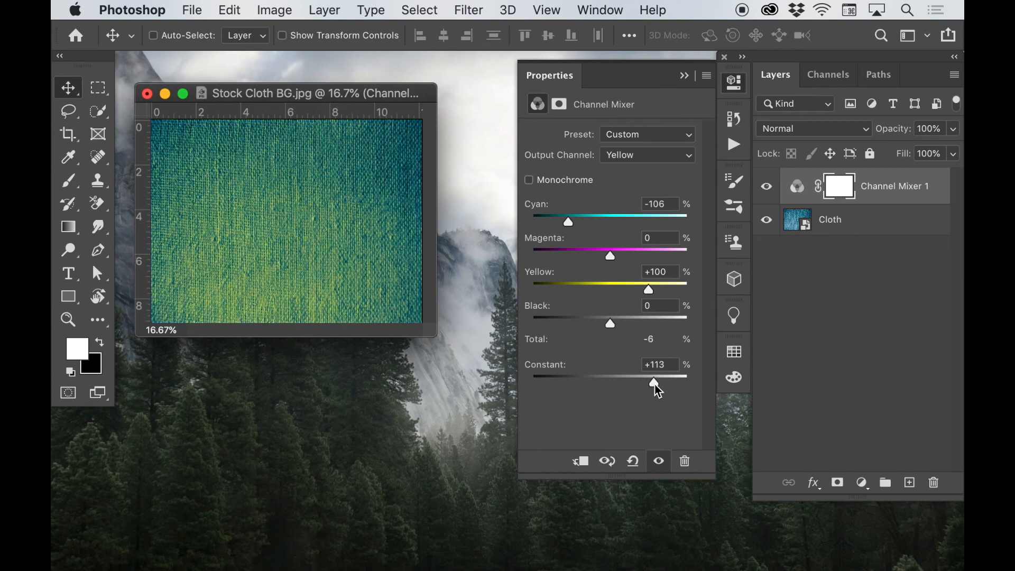
left_click_drag(568, 221, 556, 222)
left_click_drag(667, 382, 670, 382)
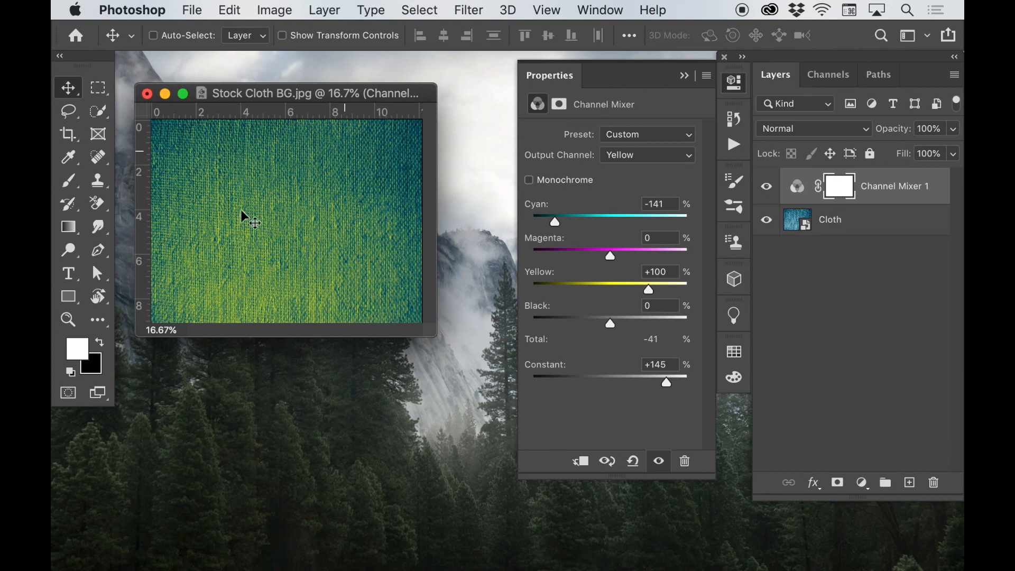
Examine the recoloured cloth's CMYK channels and compare the image with the Channel Mixer 1 layer hidden and shown
left_click(840, 79)
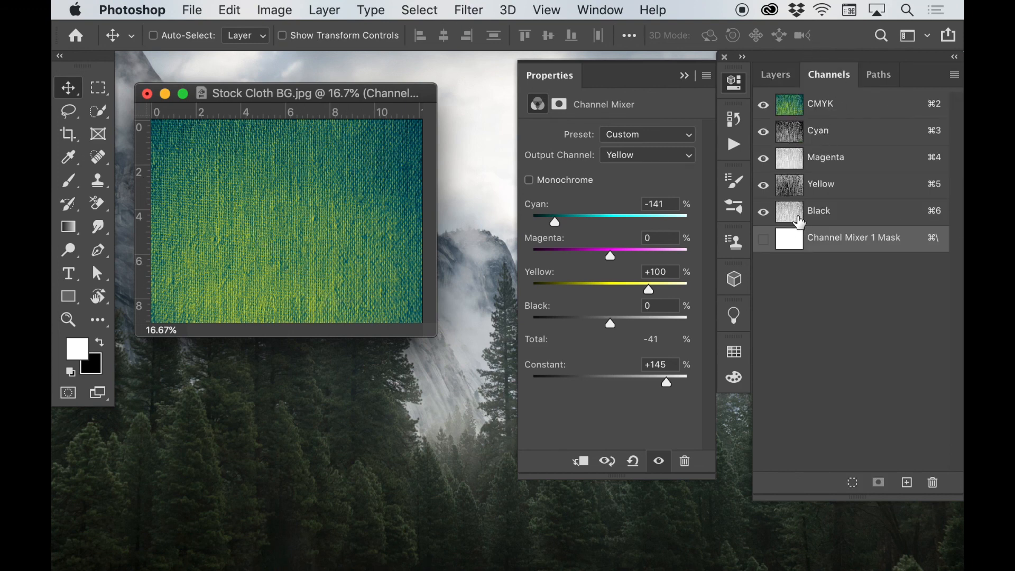
left_click(774, 77)
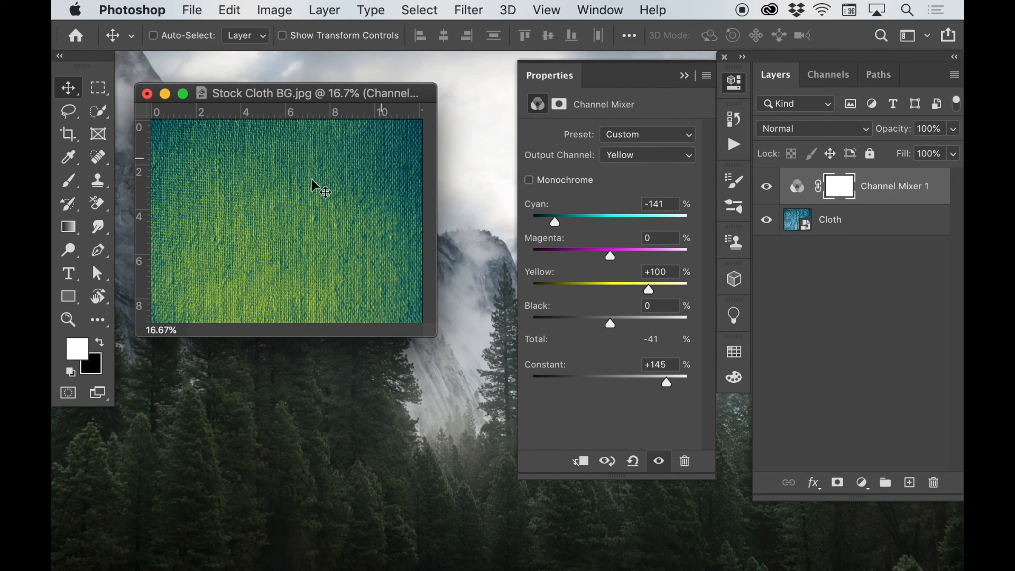
left_click(767, 188)
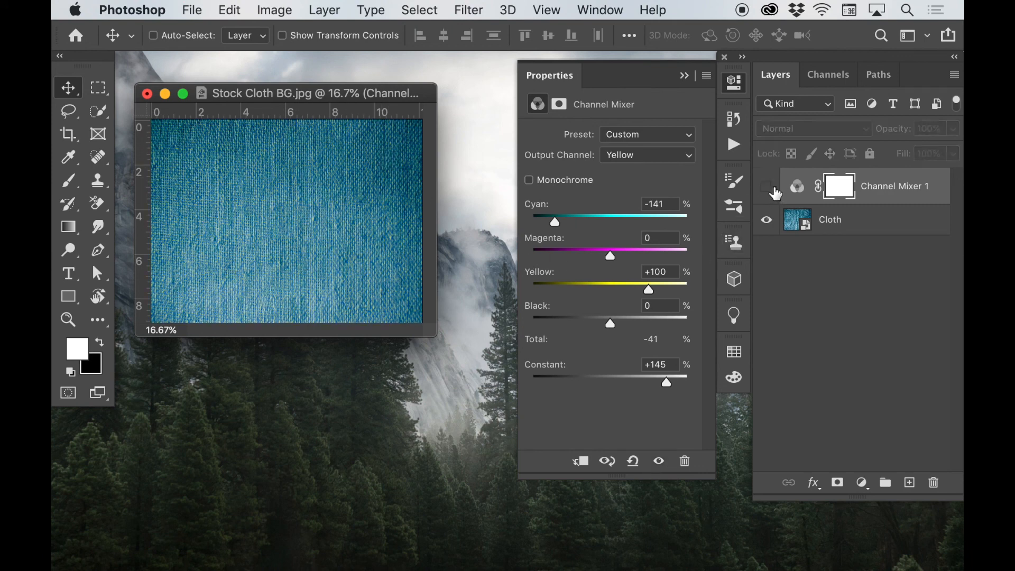
left_click(773, 190)
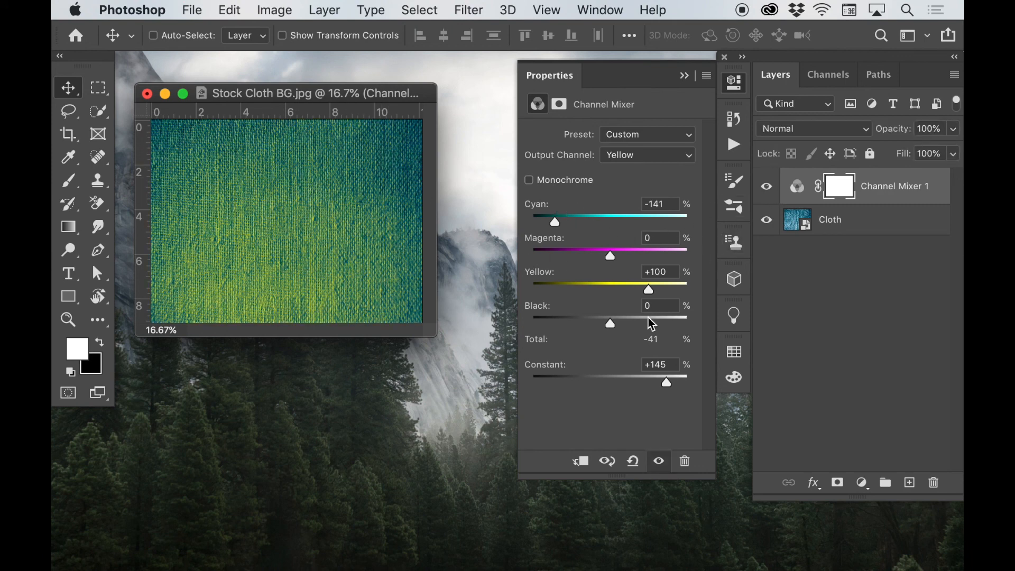
Try a Constant of +47% in the Yellow output channel and reset the Channel Mixer adjustment to its defaults
left_click_drag(667, 383, 630, 384)
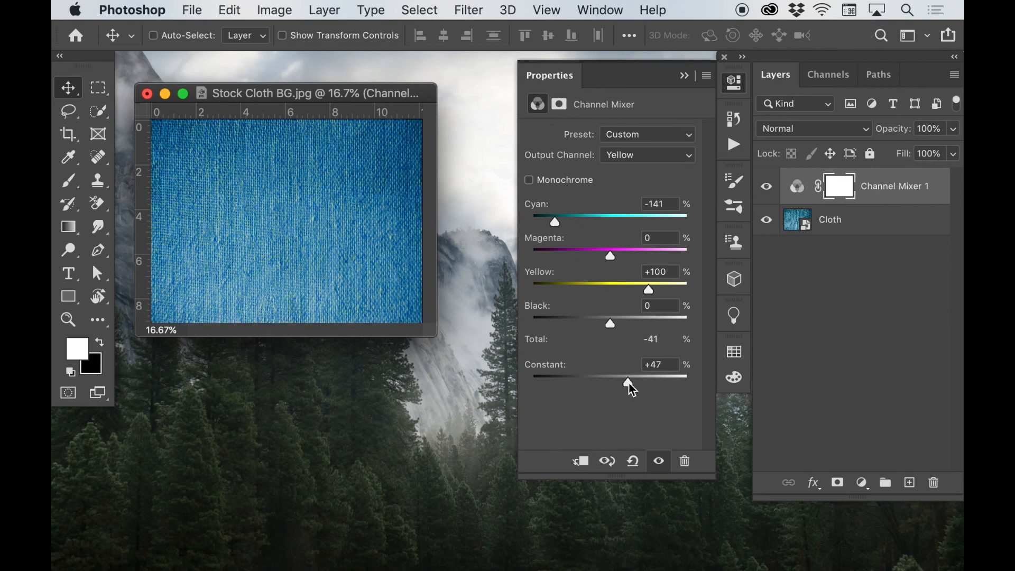
left_click(635, 462)
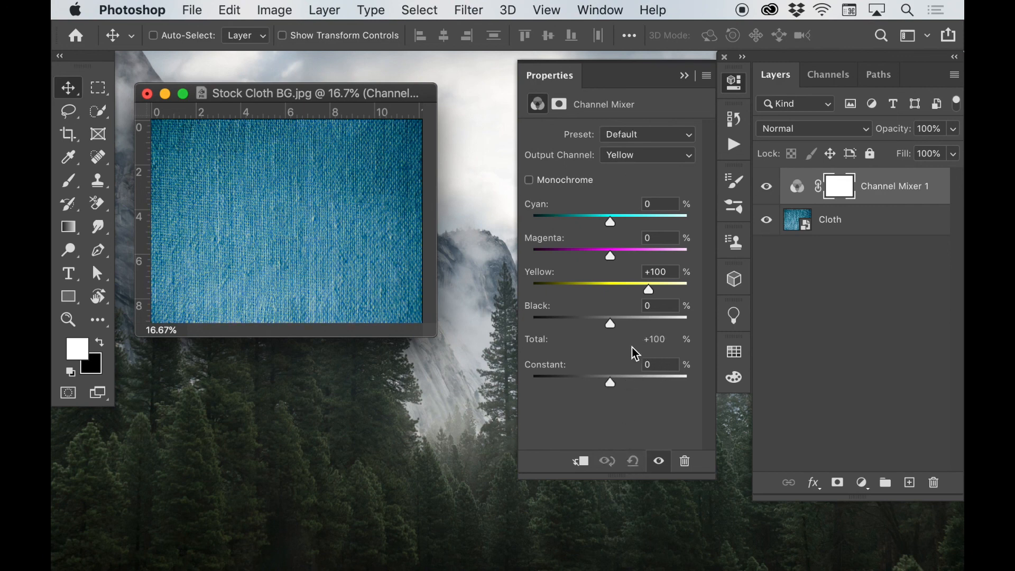
Blend pink into the blue cloth by setting Constant to +109% and Cyan to -106% in the Magenta output channel
left_click(631, 164)
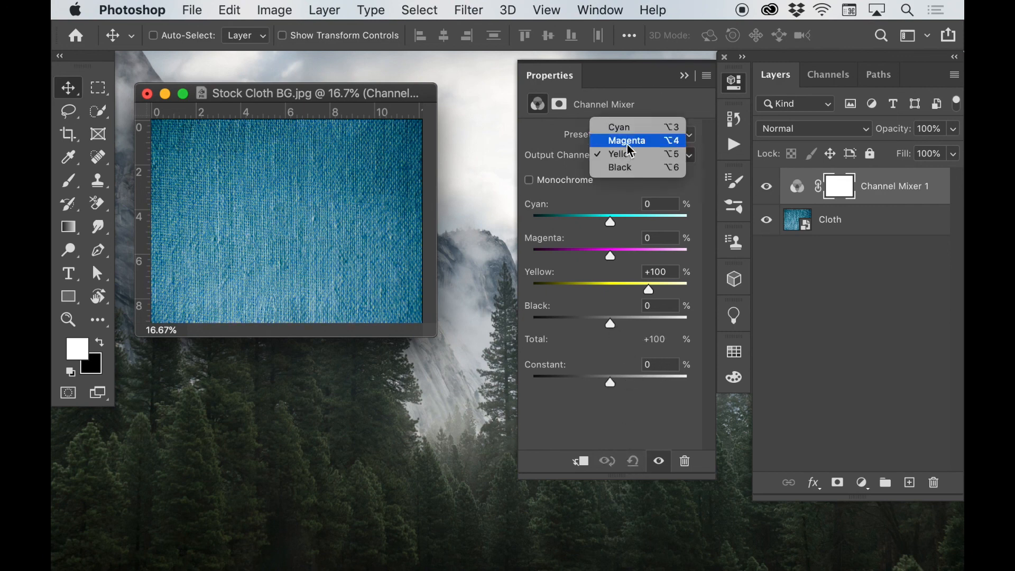
left_click(630, 142)
left_click_drag(610, 382, 653, 381)
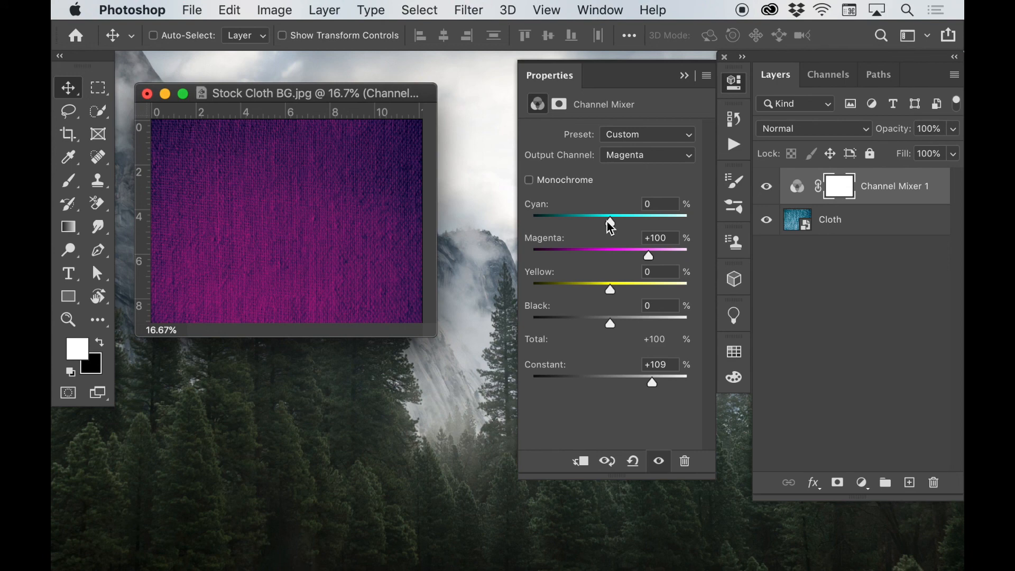
left_click_drag(612, 223, 563, 224)
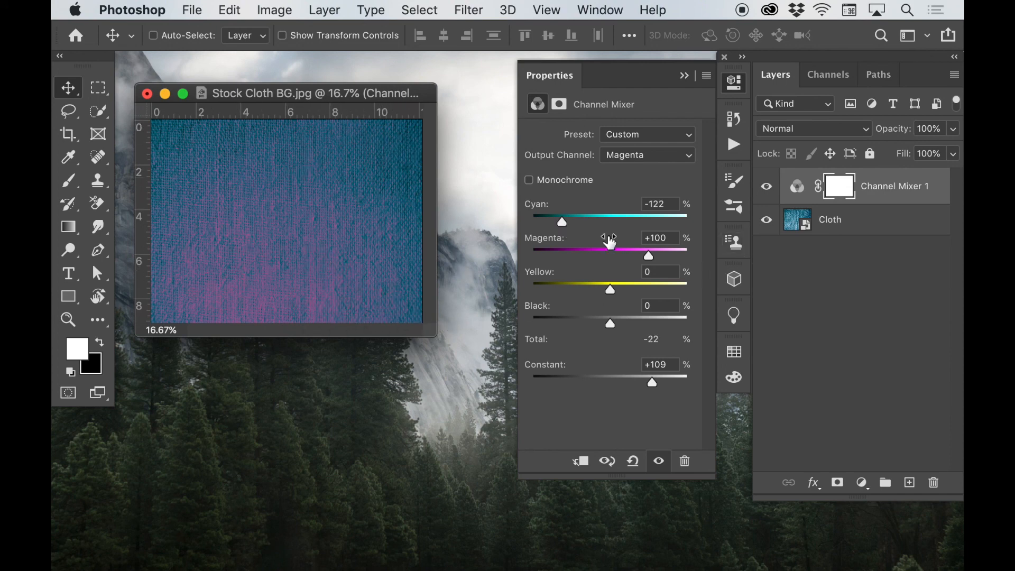
left_click_drag(567, 221, 569, 221)
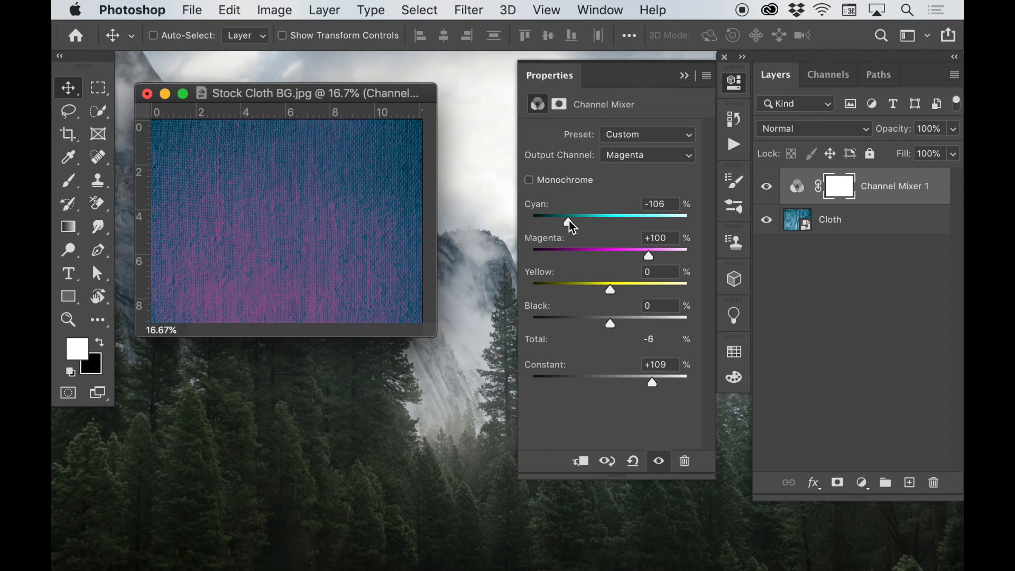
Lower Black slightly in the Black output channel and set Black to +29% in the Cyan output channel
left_click(629, 157)
left_click(619, 181)
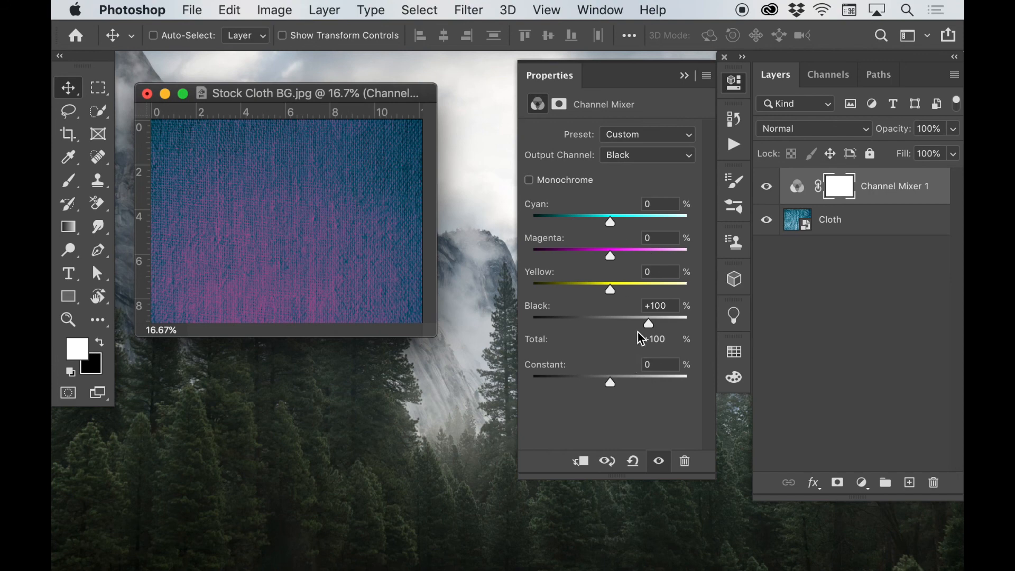
left_click_drag(640, 323, 638, 323)
left_click(639, 155)
left_click(613, 113)
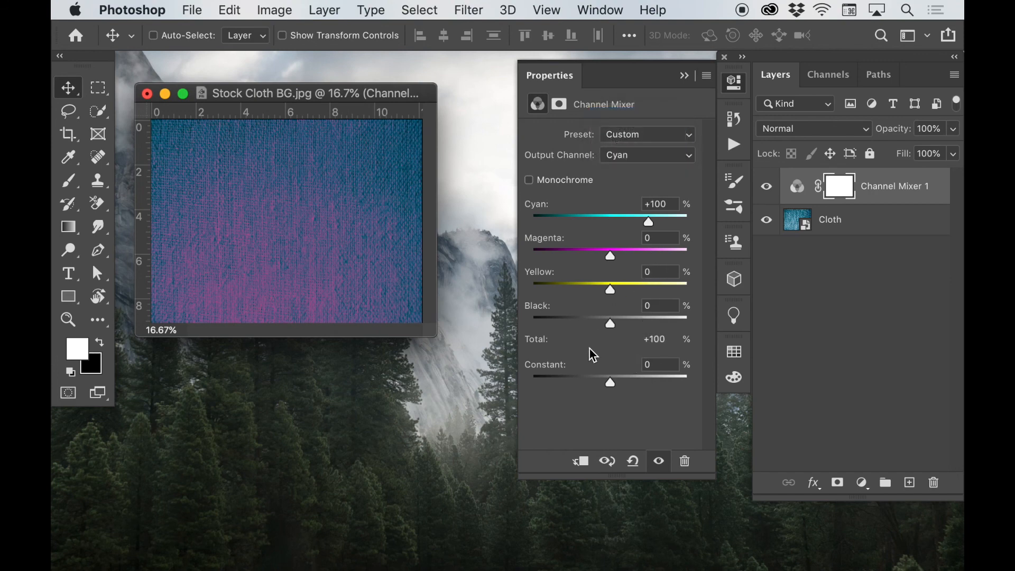
left_click_drag(611, 322, 622, 324)
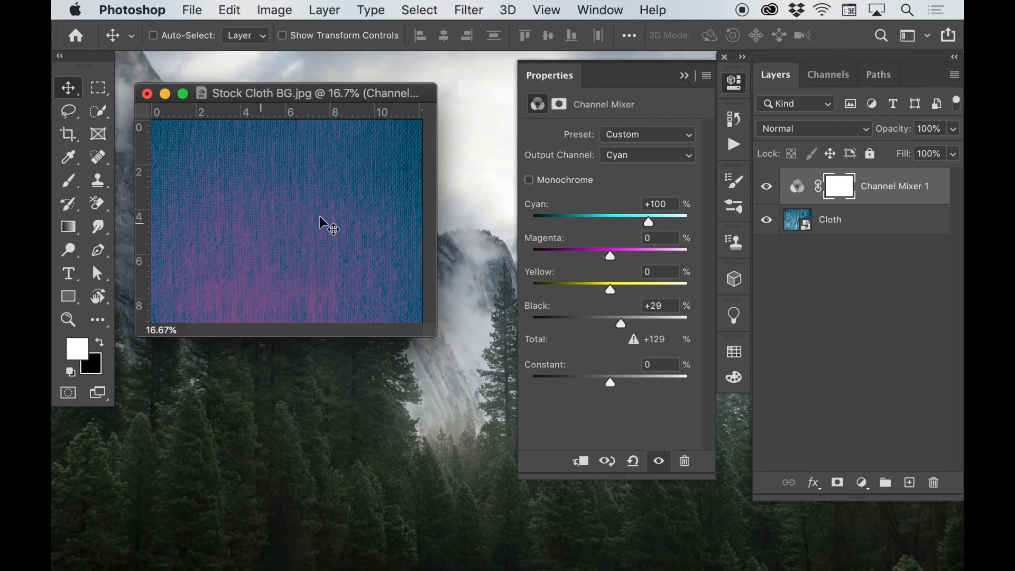